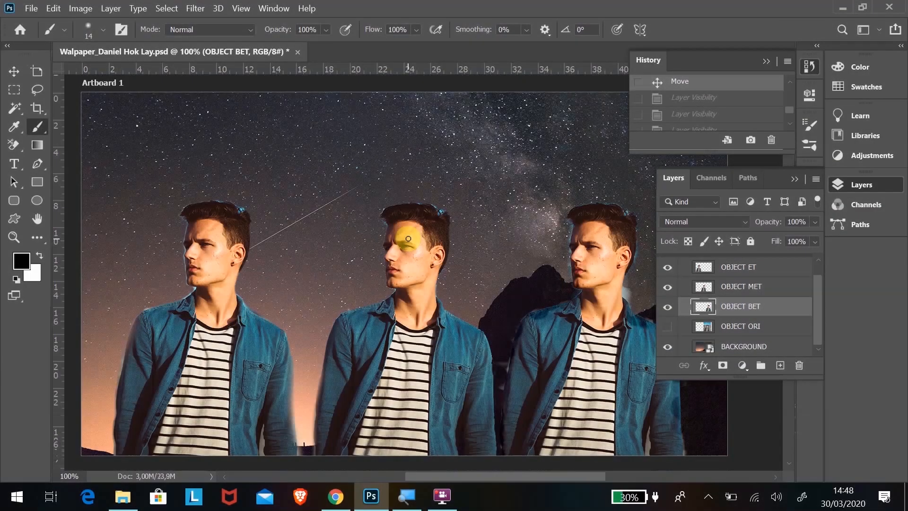
key(e)
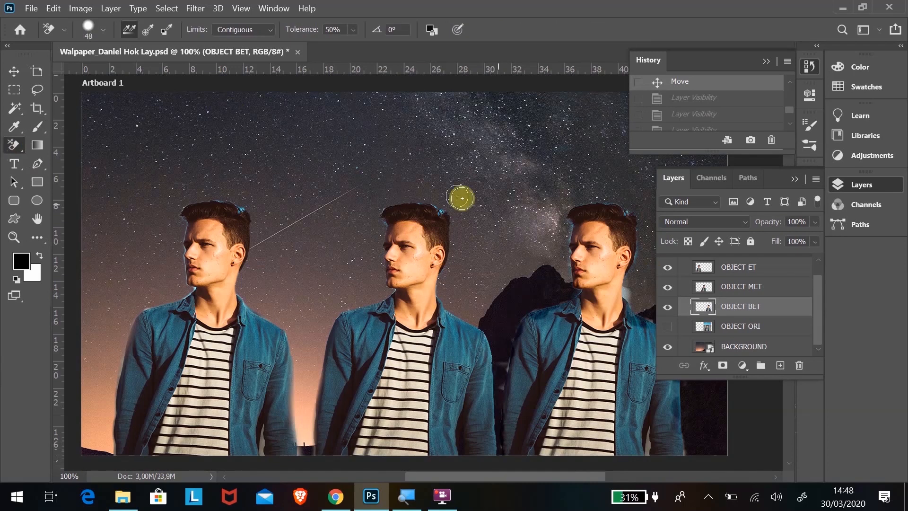
click(16, 144)
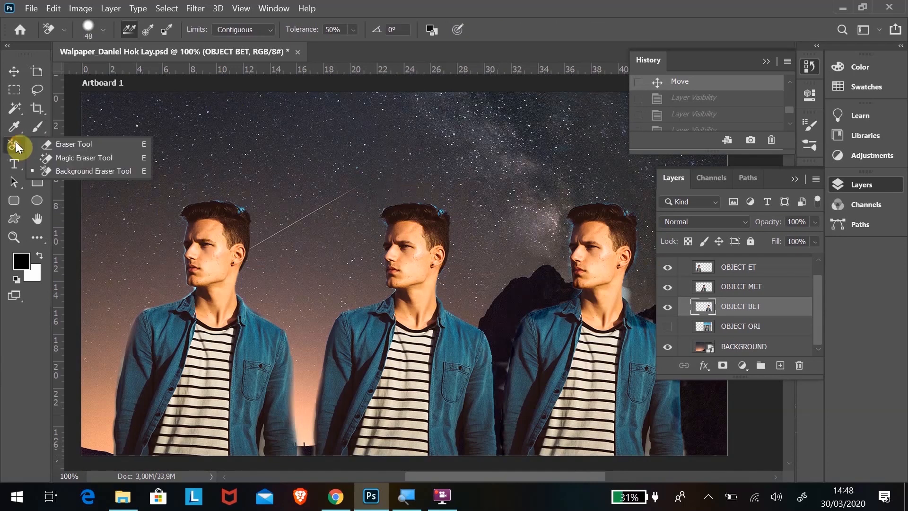
Hide the OBJECT BET, OBJECT MET and OBJECT ET layers and show the OBJECT ORI layer.
click(13, 70)
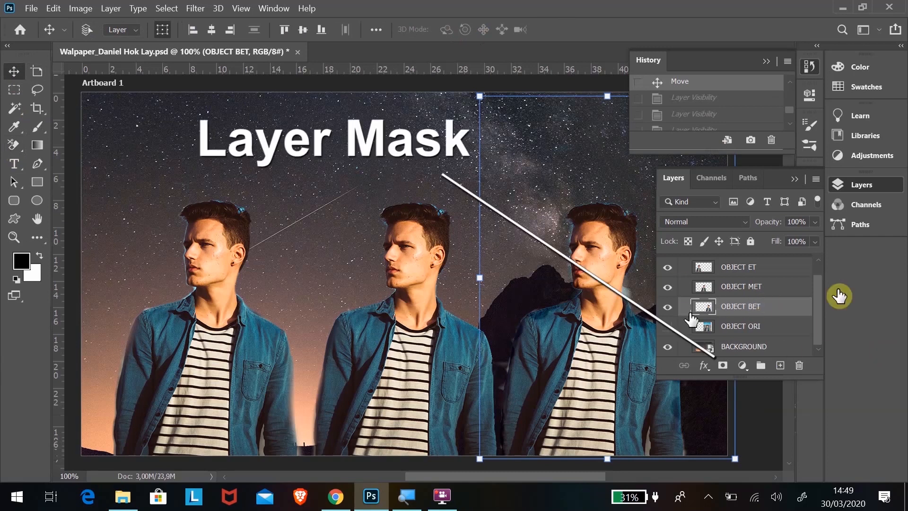
drag(667, 310, 668, 267)
click(668, 327)
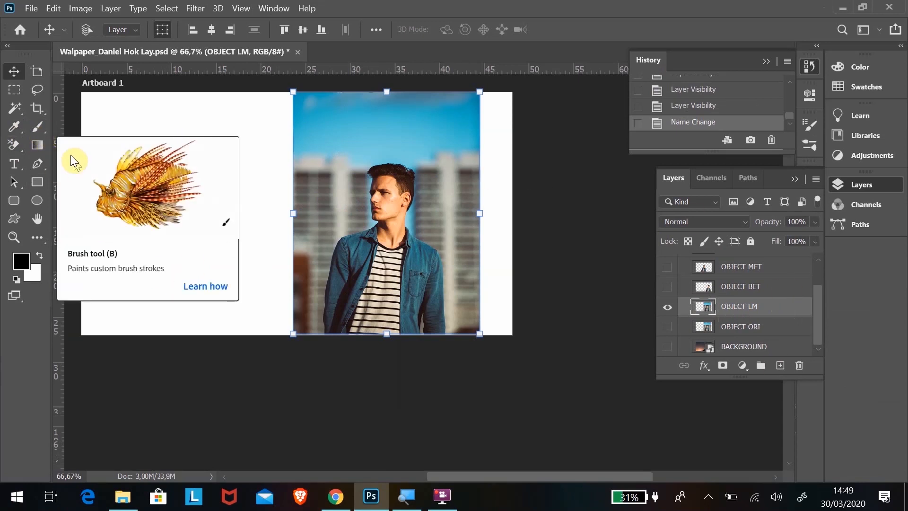
Choose the Brush tool and set a soft round tip of 25 px.
click(39, 127)
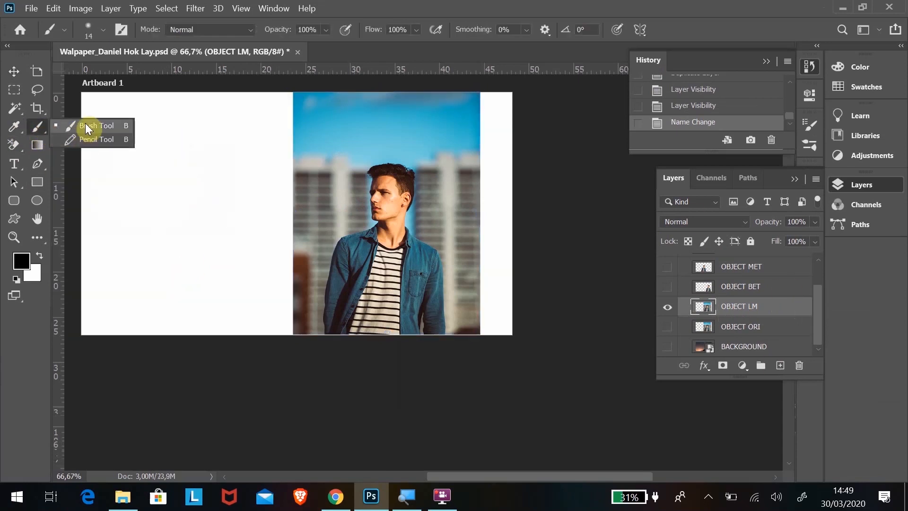
click(103, 30)
drag(100, 74, 92, 74)
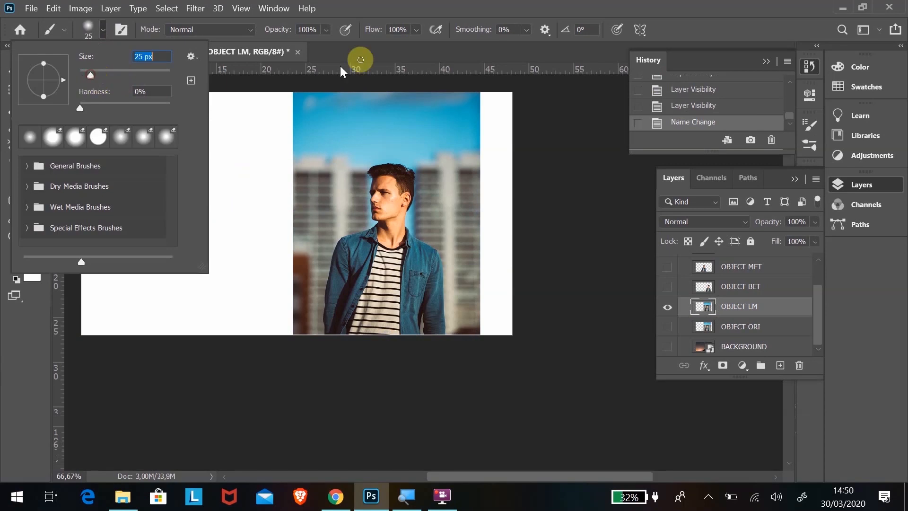
Paint a handwritten black character with brush strokes on the empty white area beside the photo.
click(130, 134)
drag(113, 166, 152, 147)
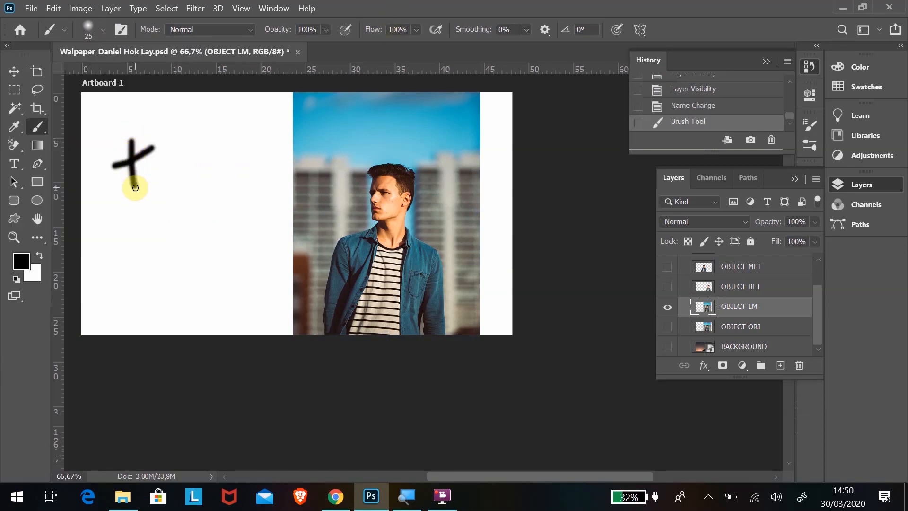
click(131, 169)
mouse_move(135, 187)
mouse_down()
mouse_move(131, 162)
mouse_move(150, 178)
mouse_up()
click(132, 163)
mouse_move(124, 192)
mouse_down()
mouse_move(152, 192)
mouse_move(142, 204)
mouse_up()
drag(144, 205, 118, 234)
drag(119, 219, 167, 217)
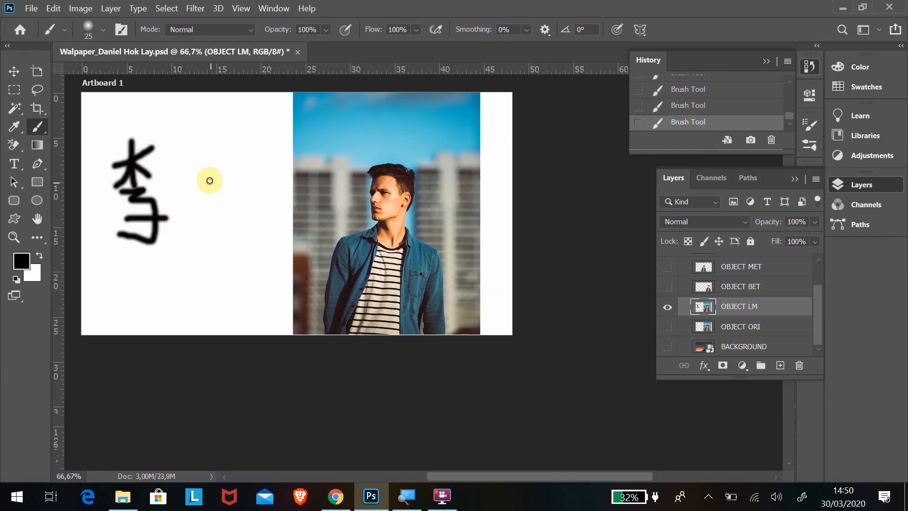
Paint a simple black outline of a dog with eyes, nose, ears and legs between the character and the photo.
mouse_move(189, 236)
mouse_down()
mouse_move(211, 187)
mouse_move(192, 251)
mouse_up()
click(210, 217)
click(225, 217)
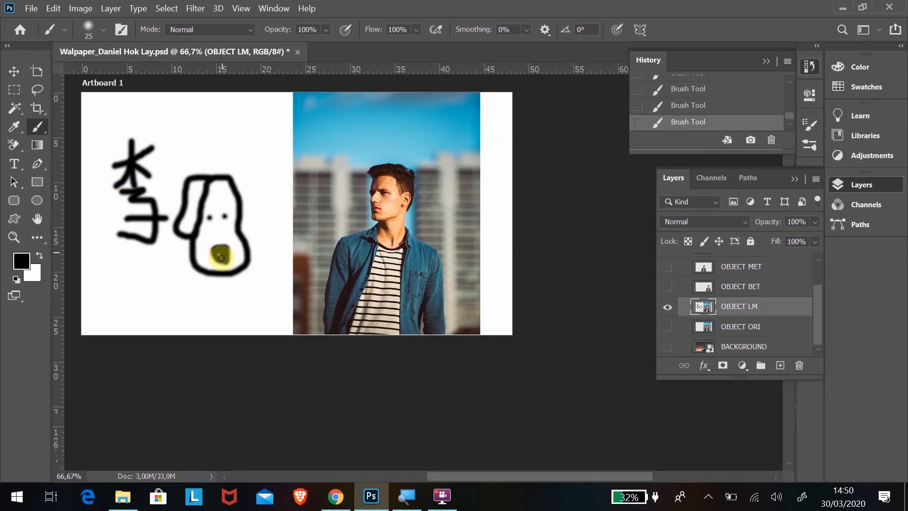
drag(221, 258, 220, 254)
mouse_move(246, 182)
mouse_down()
mouse_move(244, 237)
mouse_move(176, 282)
mouse_move(178, 333)
mouse_up()
mouse_move(247, 263)
mouse_down()
mouse_move(241, 342)
mouse_move(226, 334)
mouse_up()
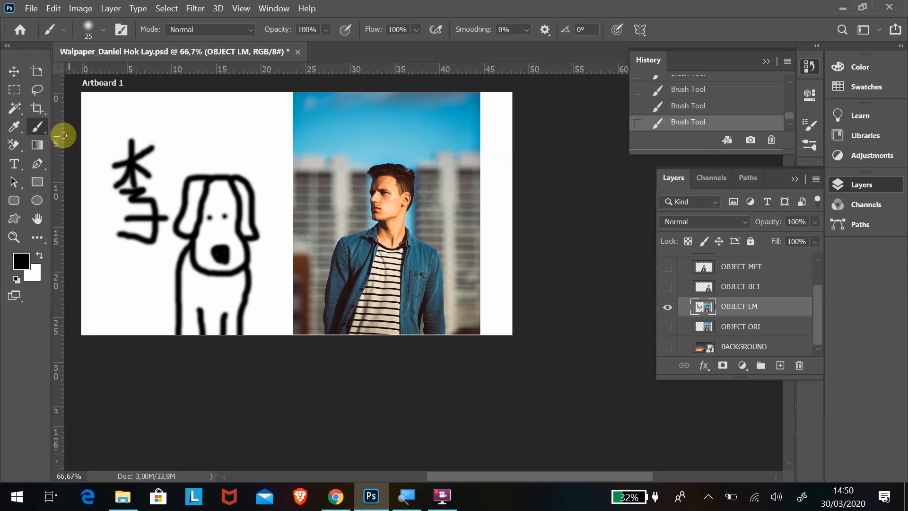
Try the Pencil tool with a stroke on the empty white area above the dog drawing.
right_click(39, 129)
click(88, 137)
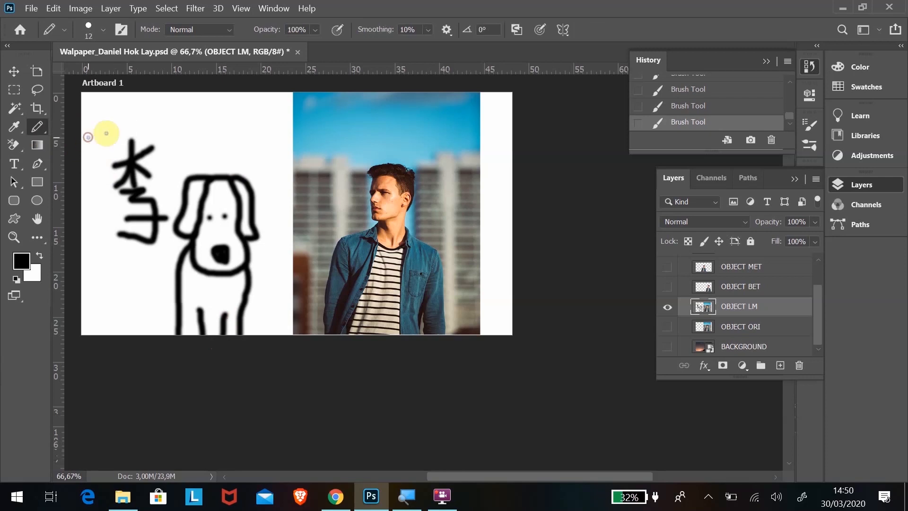
mouse_move(214, 122)
mouse_down()
mouse_move(168, 128)
mouse_move(186, 151)
mouse_move(210, 141)
mouse_up()
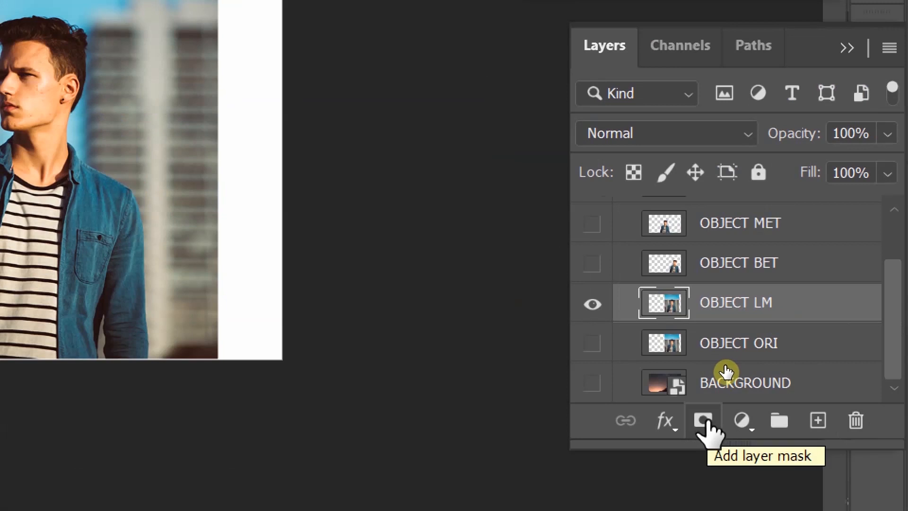
Add a layer mask to the OBJECT LM layer and set the brush size to 77 px.
click(704, 421)
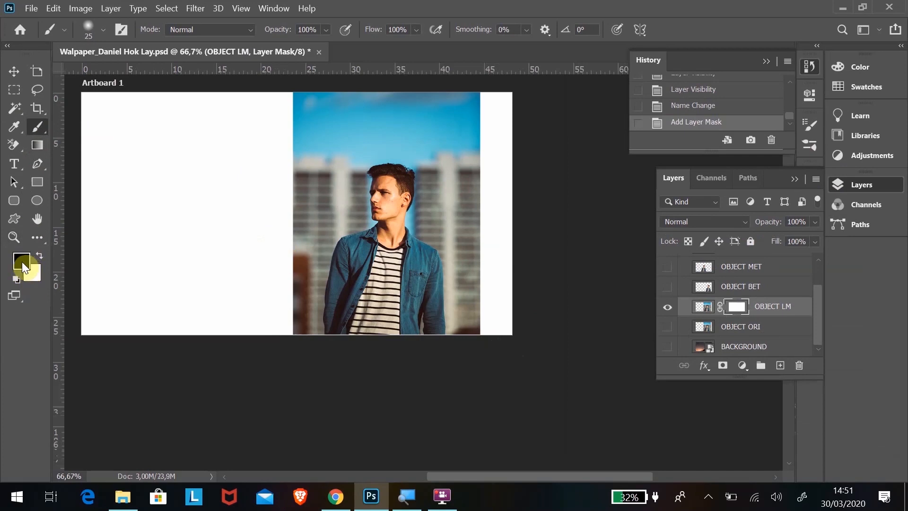
click(103, 29)
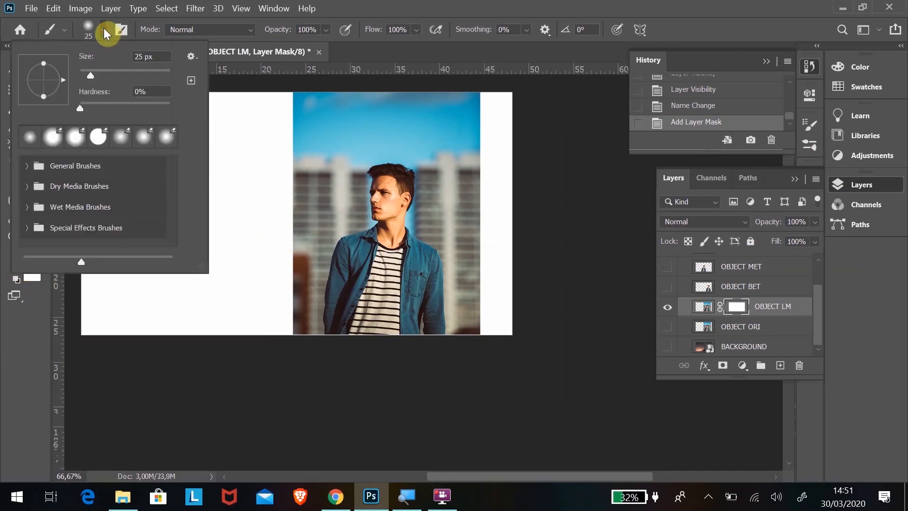
drag(95, 72, 104, 72)
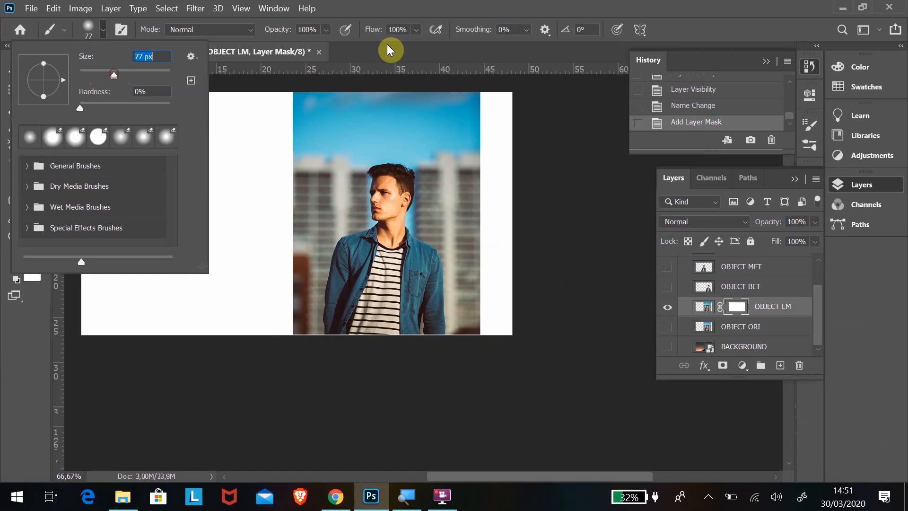
key(Return)
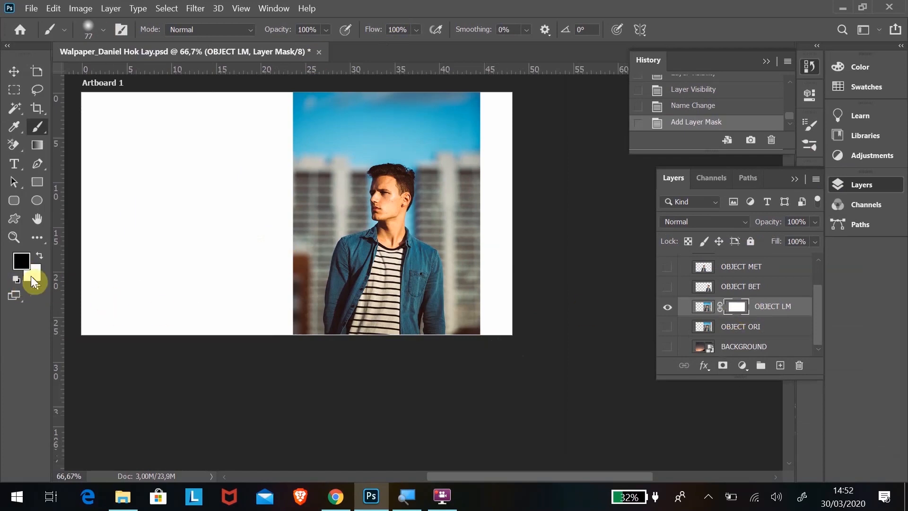
Paint black on the OBJECT LM mask to hide the photo's left edge and the backdrop beside the man's face and arm.
click(39, 256)
click(38, 255)
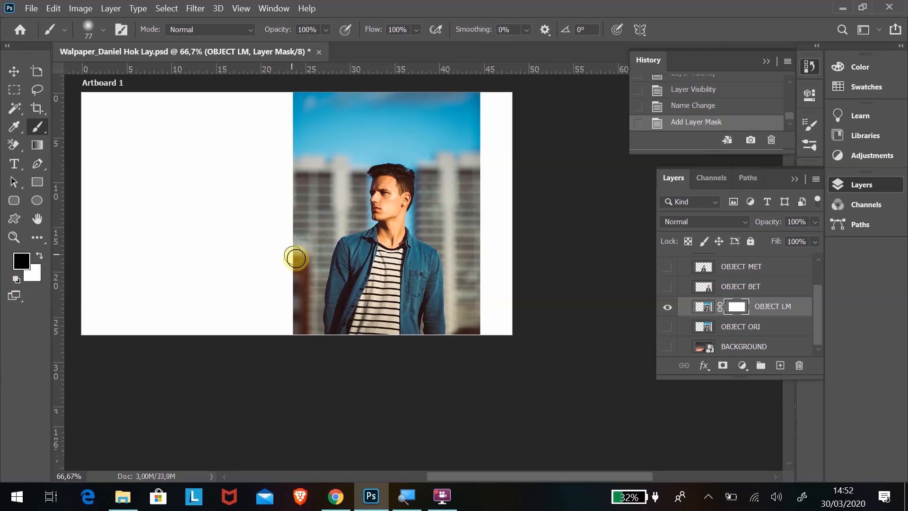
mouse_move(299, 333)
mouse_down()
mouse_move(303, 223)
mouse_move(295, 339)
mouse_move(289, 86)
mouse_move(300, 257)
mouse_move(299, 93)
mouse_move(306, 317)
mouse_up()
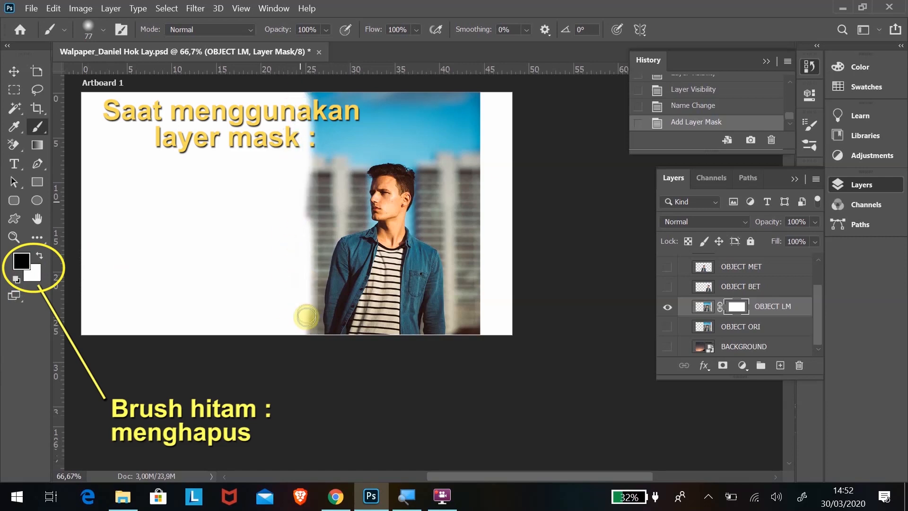
click(14, 237)
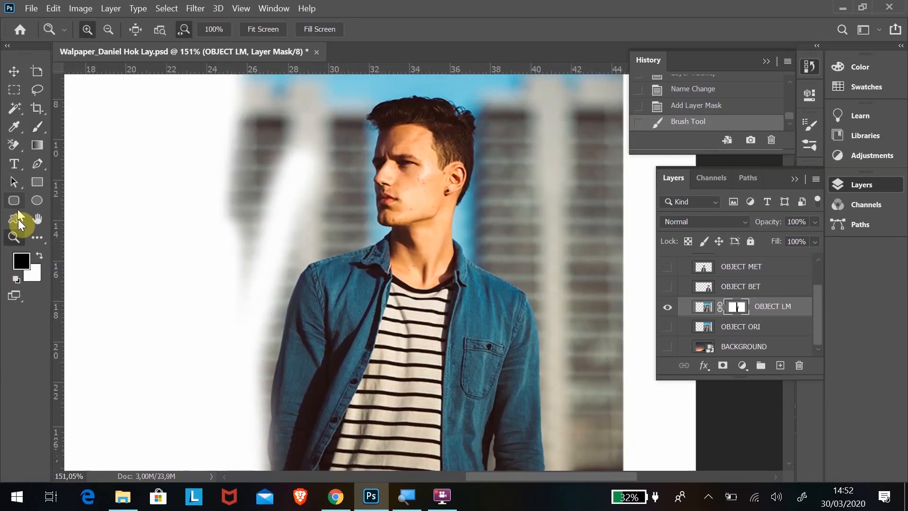
click(40, 133)
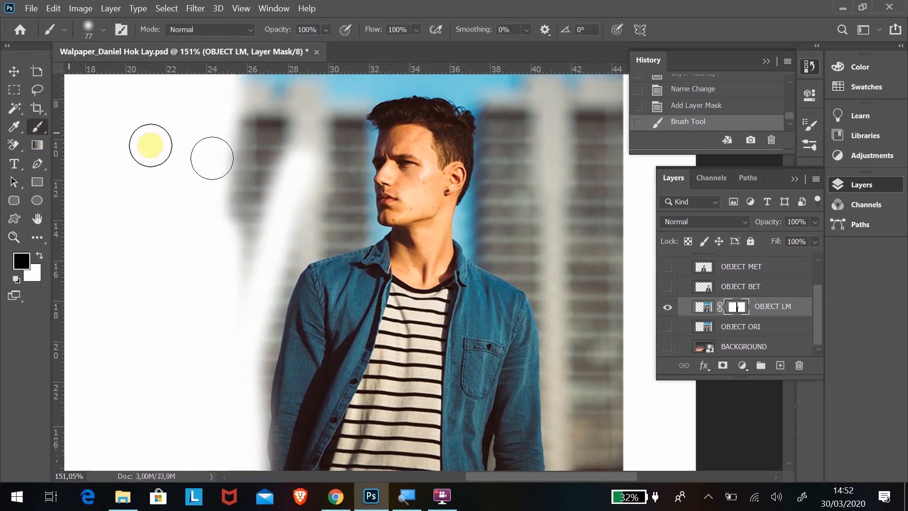
mouse_move(212, 158)
mouse_down()
mouse_move(279, 246)
mouse_move(298, 208)
mouse_move(254, 368)
mouse_up()
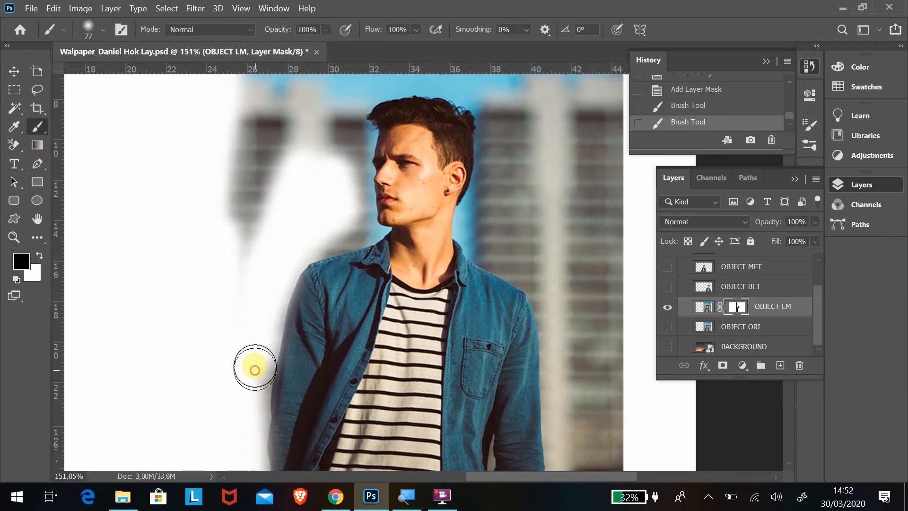
Set the brush size to 47 px and mask out the backdrop around the man's head, shoulders and other arm.
click(98, 30)
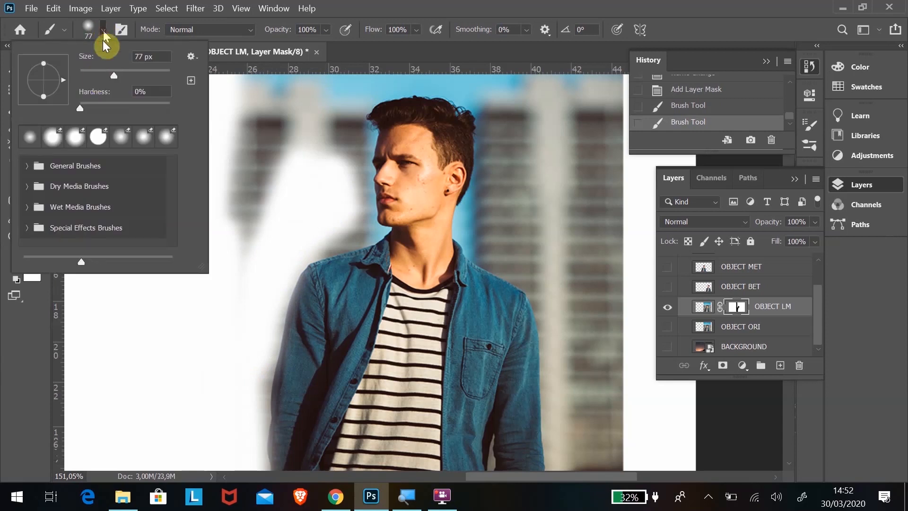
click(365, 222)
drag(357, 205, 384, 160)
mouse_move(543, 268)
mouse_down()
mouse_move(472, 225)
mouse_move(490, 191)
mouse_move(496, 126)
mouse_move(488, 217)
mouse_move(472, 222)
mouse_move(481, 242)
mouse_move(567, 288)
mouse_move(504, 266)
mouse_move(469, 230)
mouse_move(559, 290)
mouse_move(523, 276)
mouse_move(541, 300)
mouse_move(563, 444)
mouse_up()
scroll(577, 385, down, 5)
mouse_move(535, 250)
mouse_down()
mouse_move(542, 196)
mouse_move(563, 398)
mouse_move(630, 351)
mouse_move(582, 387)
mouse_move(627, 382)
mouse_move(596, 351)
mouse_move(608, 332)
mouse_move(586, 314)
mouse_move(627, 286)
mouse_move(625, 202)
mouse_move(610, 249)
mouse_move(561, 195)
mouse_move(599, 312)
mouse_move(604, 249)
mouse_move(584, 296)
mouse_move(598, 244)
mouse_move(586, 251)
mouse_move(615, 322)
mouse_move(621, 152)
mouse_move(620, 223)
mouse_move(595, 340)
mouse_move(598, 149)
mouse_move(602, 237)
mouse_move(633, 105)
mouse_move(634, 203)
mouse_move(603, 229)
mouse_move(566, 307)
mouse_move(552, 213)
mouse_move(555, 152)
mouse_move(568, 117)
mouse_move(352, 130)
mouse_move(426, 93)
mouse_move(527, 104)
mouse_move(557, 124)
mouse_move(331, 152)
mouse_move(337, 211)
mouse_move(353, 201)
mouse_move(353, 187)
mouse_move(563, 292)
mouse_move(550, 264)
mouse_move(584, 456)
mouse_move(567, 313)
mouse_move(534, 294)
mouse_move(513, 254)
mouse_move(497, 416)
mouse_move(546, 230)
mouse_up()
scroll(598, 266, up, 3)
scroll(572, 359, down, 2)
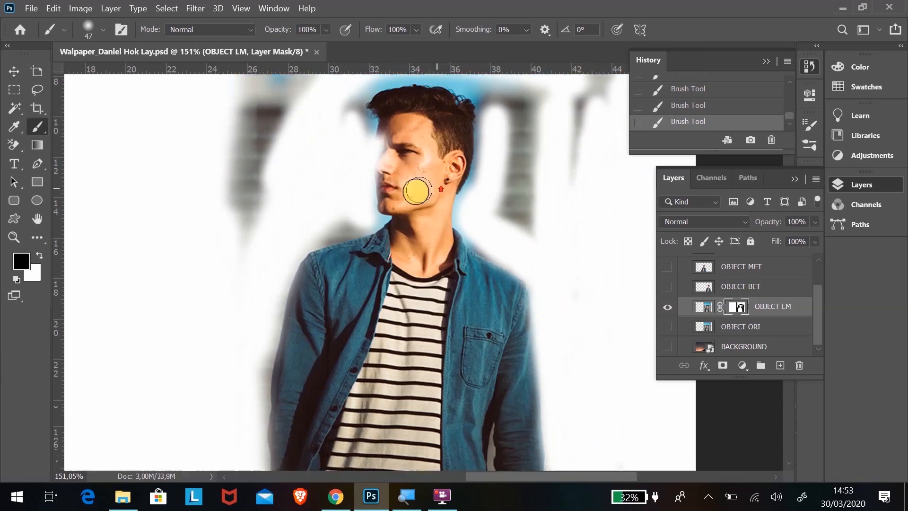
Switch the brush colour to white and paint on the mask to restore the erased front edge of the man's face.
scroll(379, 213, up, 2)
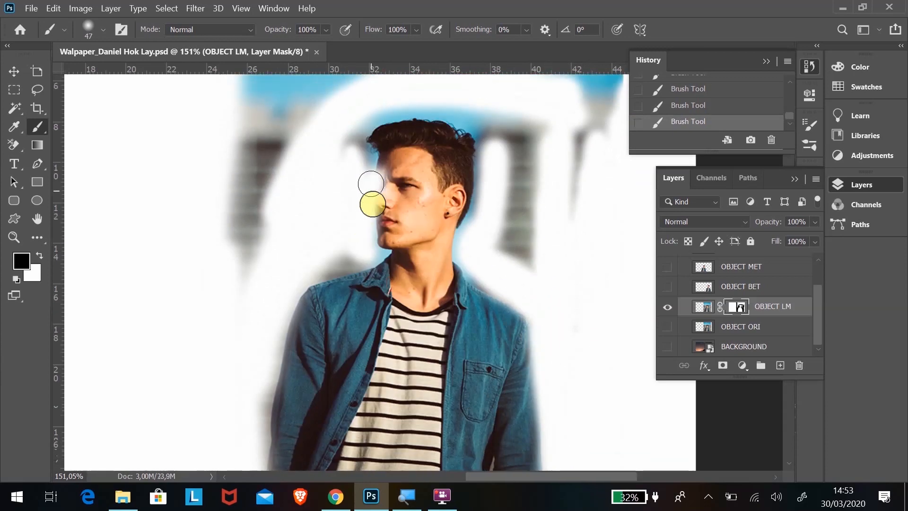
mouse_move(371, 183)
mouse_down()
mouse_move(364, 226)
mouse_move(339, 225)
mouse_up()
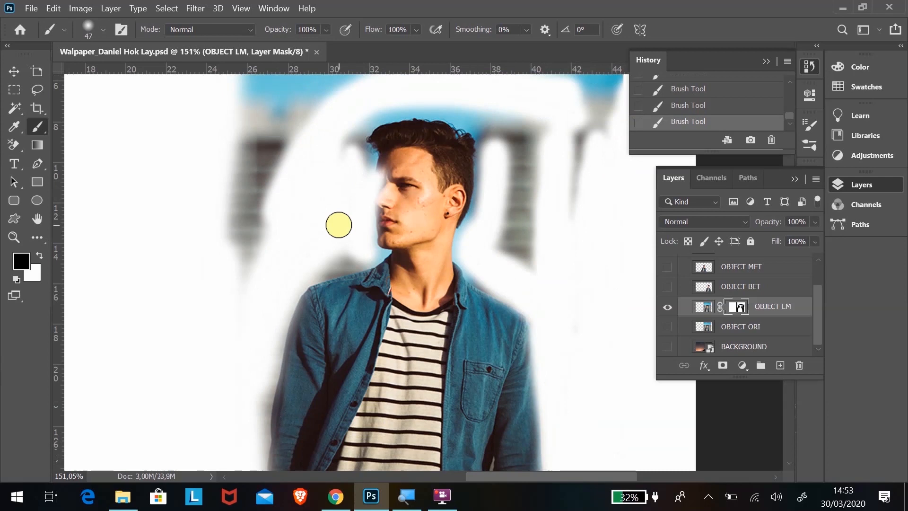
mouse_move(339, 225)
mouse_down()
mouse_move(120, 161)
mouse_move(87, 231)
mouse_move(82, 308)
mouse_up()
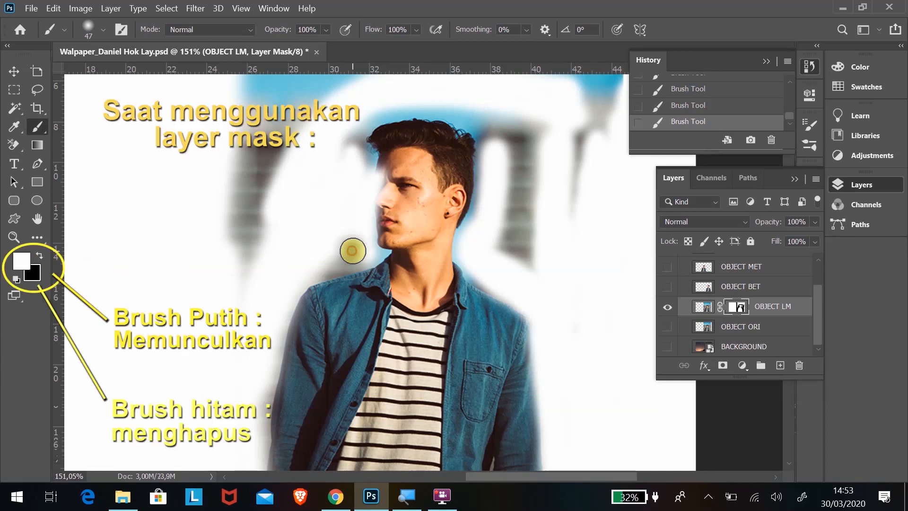
drag(353, 251, 363, 213)
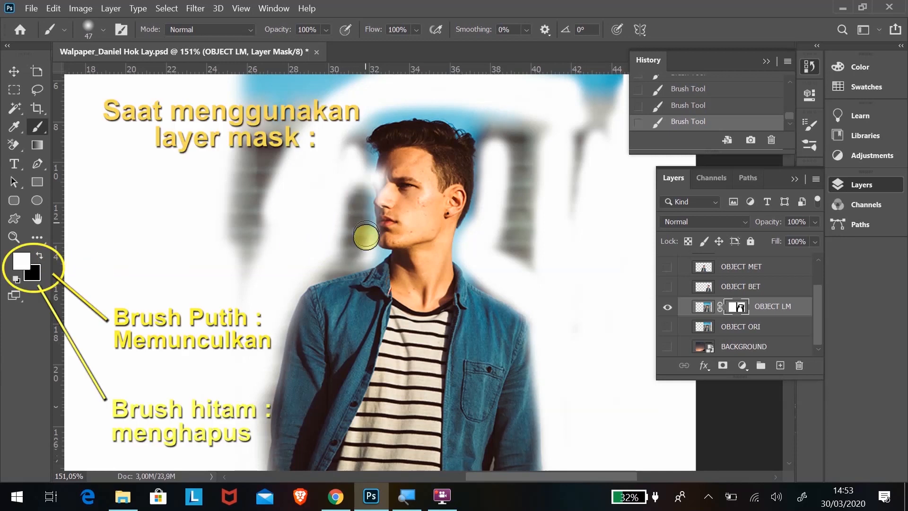
drag(367, 255, 367, 236)
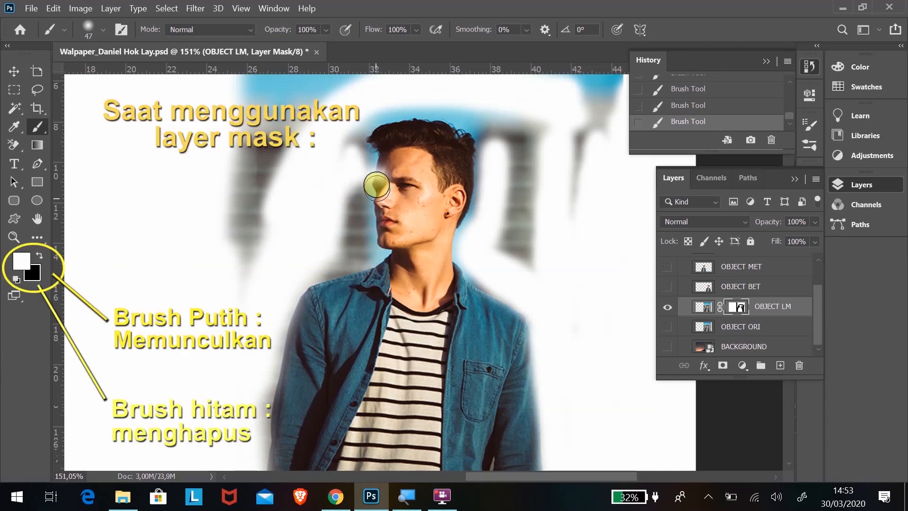
mouse_move(376, 185)
mouse_down()
mouse_move(370, 149)
mouse_move(349, 233)
mouse_up()
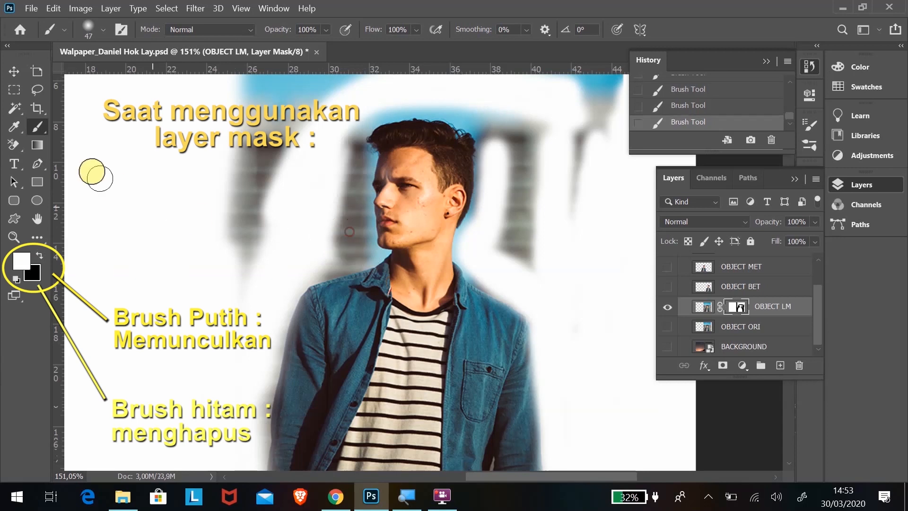
Mask out the backdrop along the face profile, chin and shoulder with a black 21 px brush.
click(40, 255)
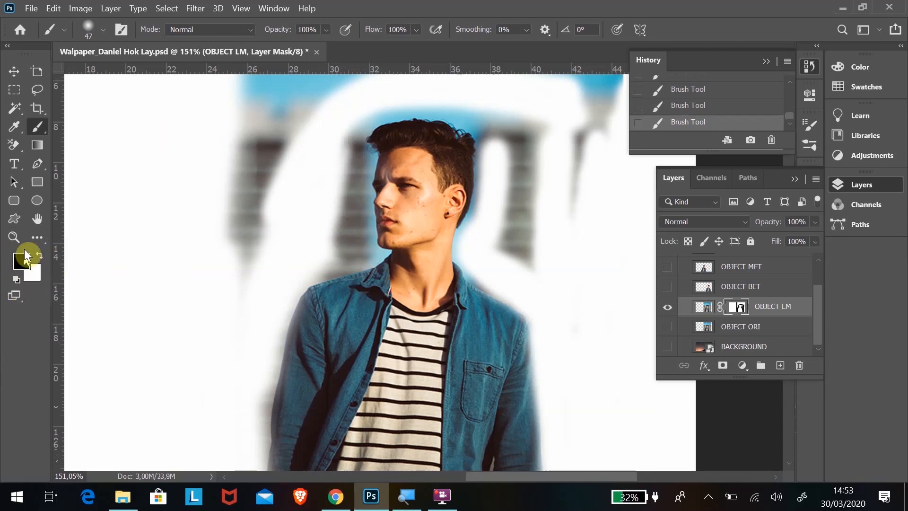
click(14, 237)
drag(384, 190, 424, 258)
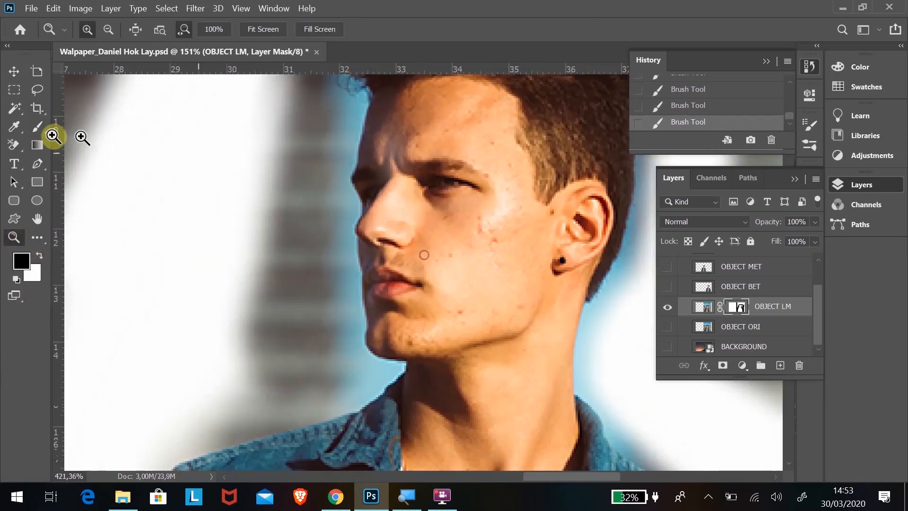
scroll(55, 226, up, 2)
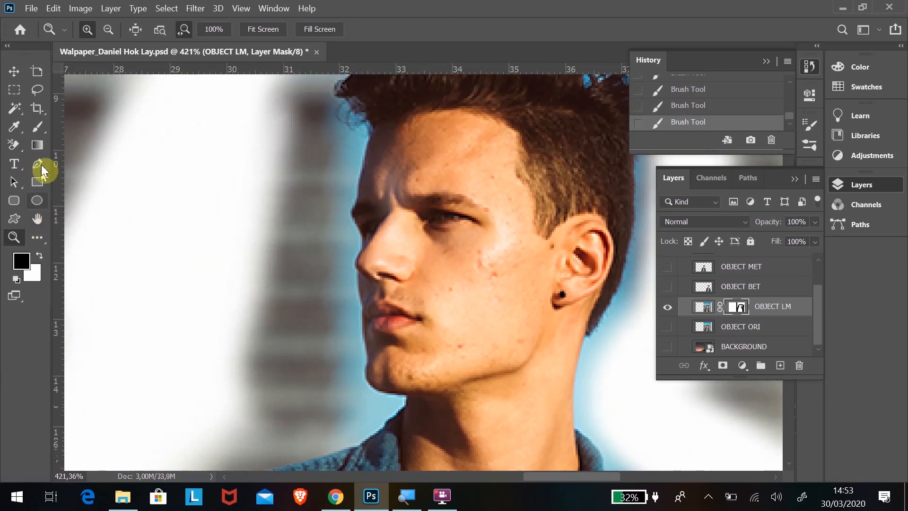
click(40, 127)
click(103, 30)
drag(99, 75, 89, 75)
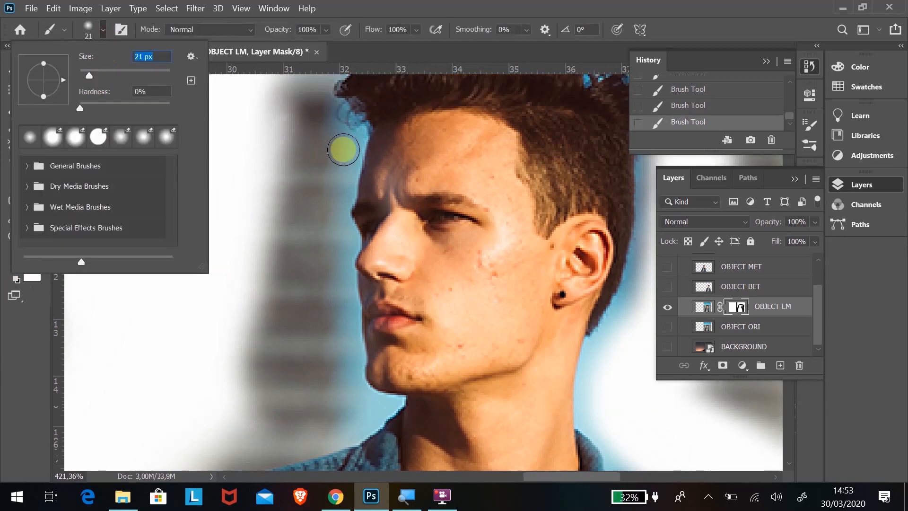
mouse_move(344, 150)
mouse_down()
mouse_move(338, 320)
mouse_move(352, 388)
mouse_move(363, 410)
mouse_move(397, 404)
mouse_move(350, 432)
mouse_move(247, 462)
mouse_up()
scroll(243, 326, down, 3)
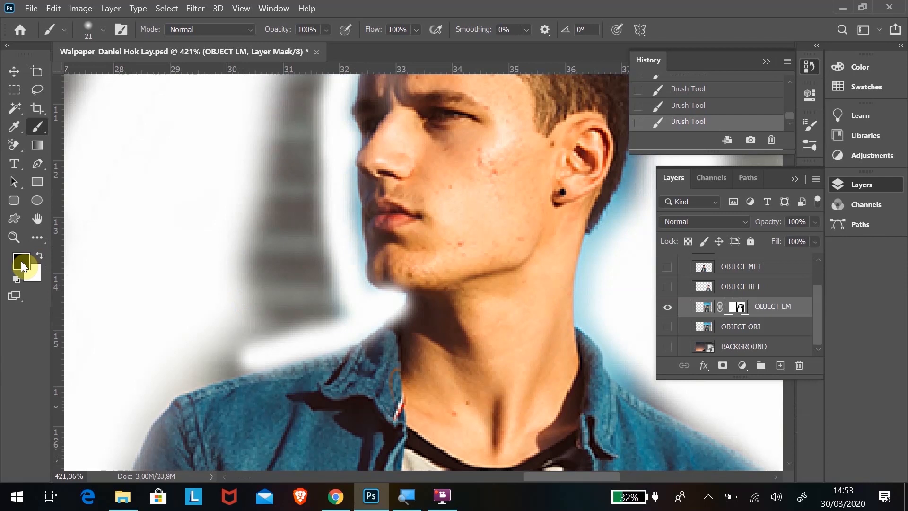
Switch the brush colour to white and set the brush size to 18 px.
click(37, 257)
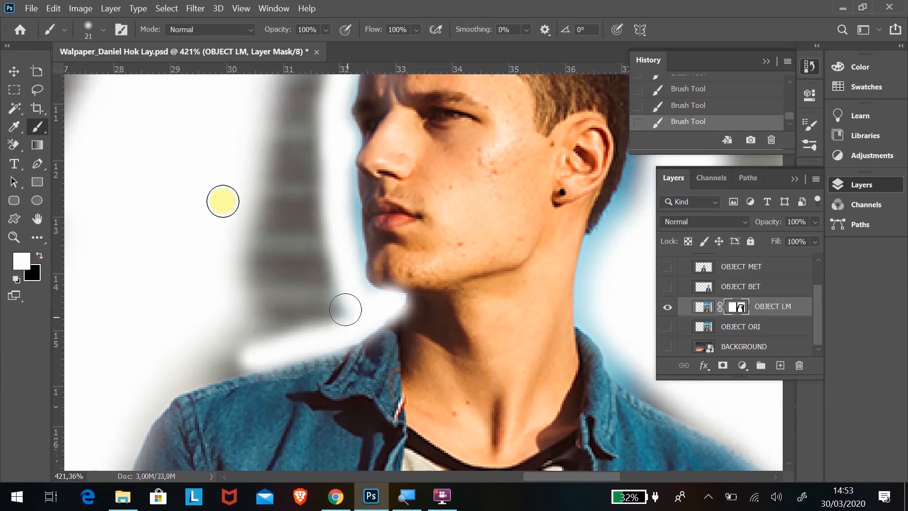
click(102, 30)
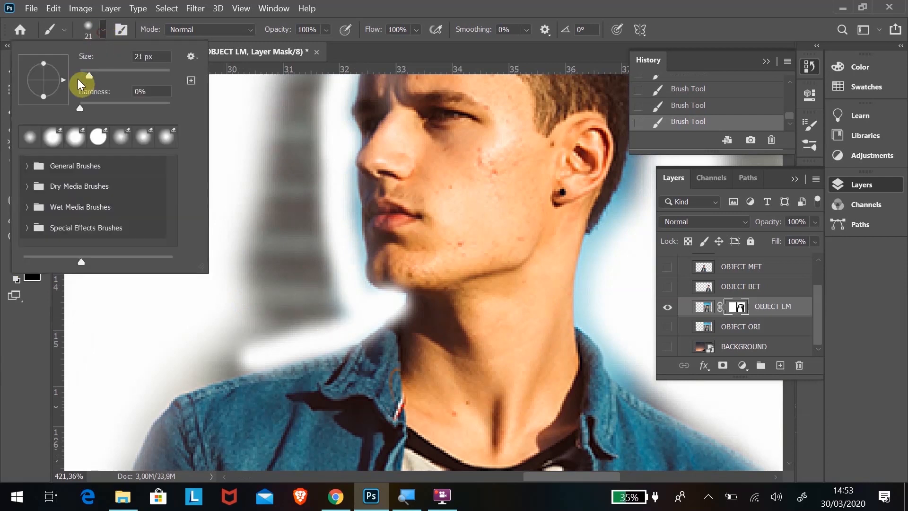
drag(90, 75, 88, 74)
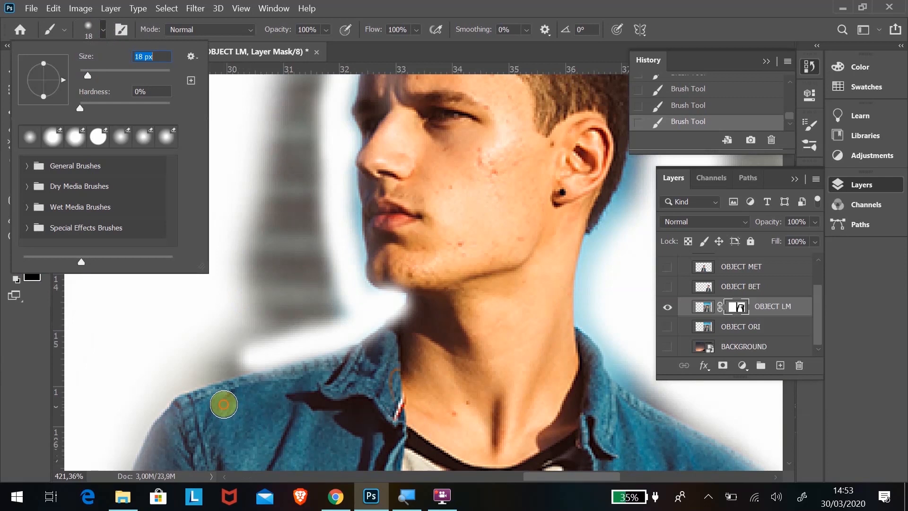
key(Return)
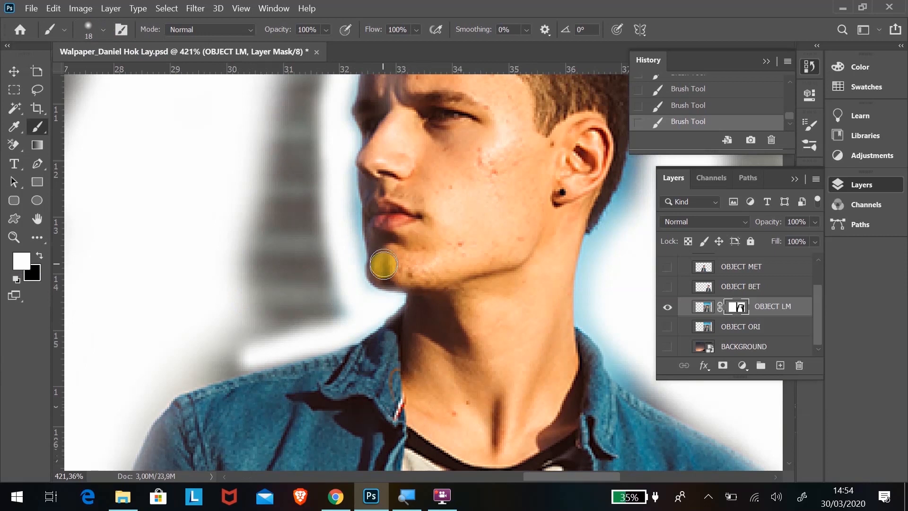
Mask out the leftover backdrop beside the man's neck and the back of his head with the 18 px black brush.
scroll(241, 286, down, 3)
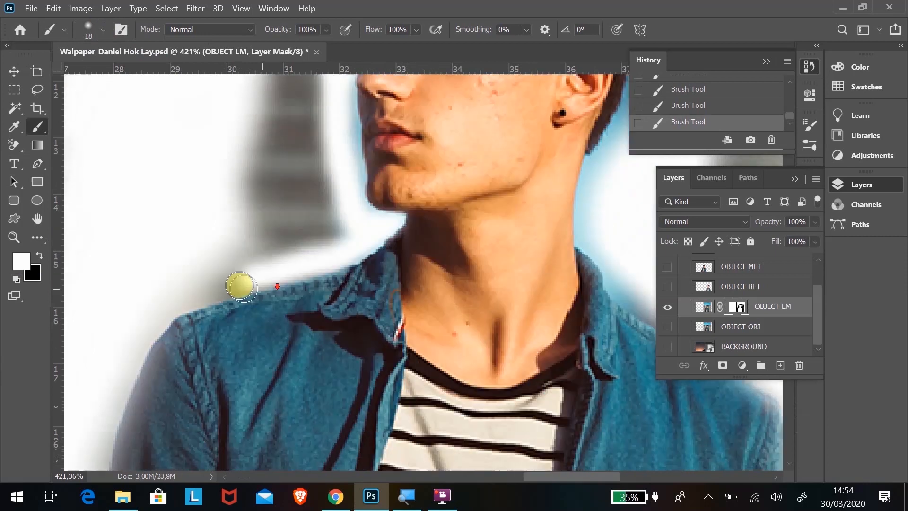
scroll(246, 283, up, 7)
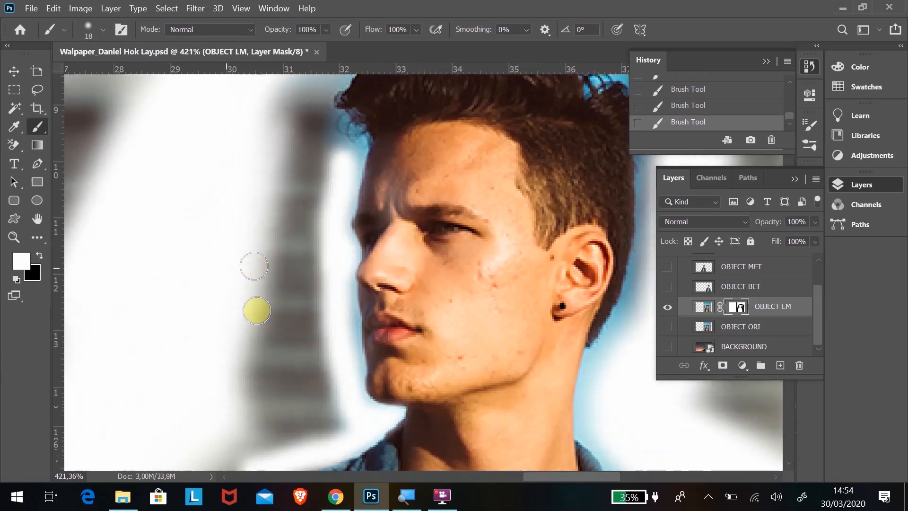
scroll(239, 312, down, 3)
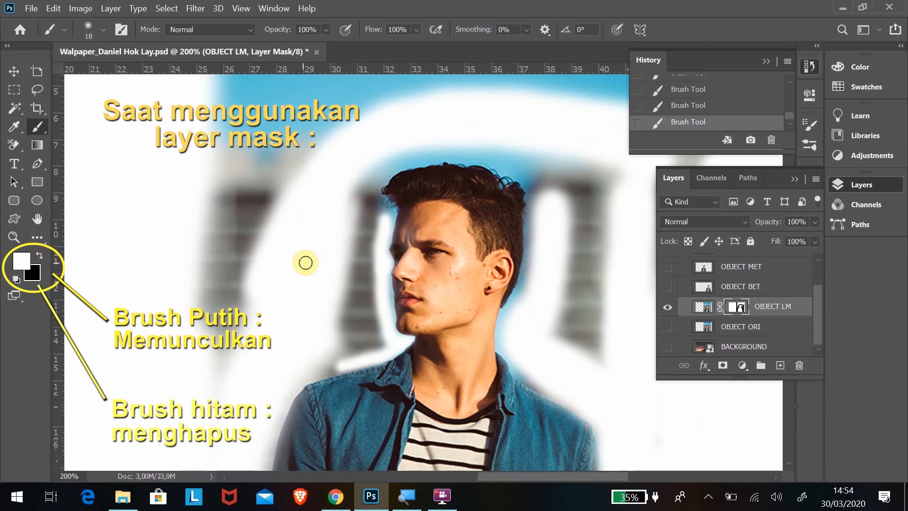
scroll(314, 299, down, 5)
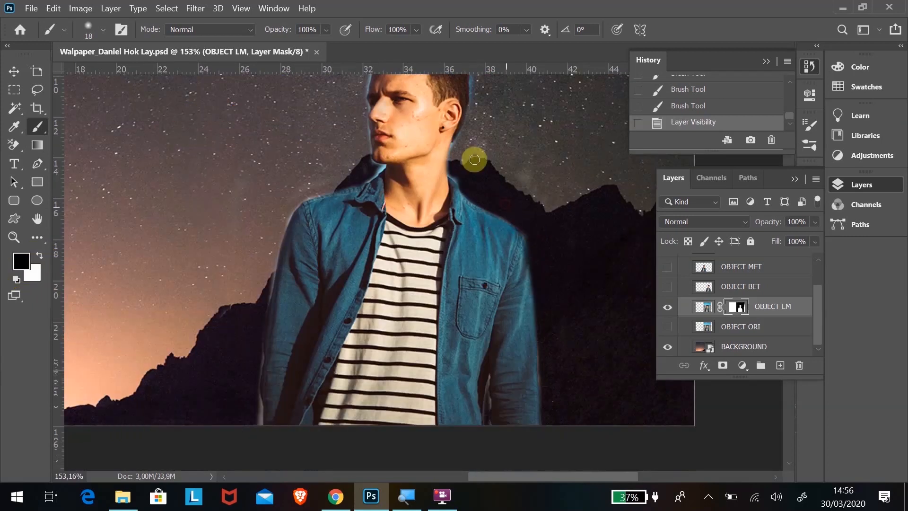
drag(472, 156, 456, 166)
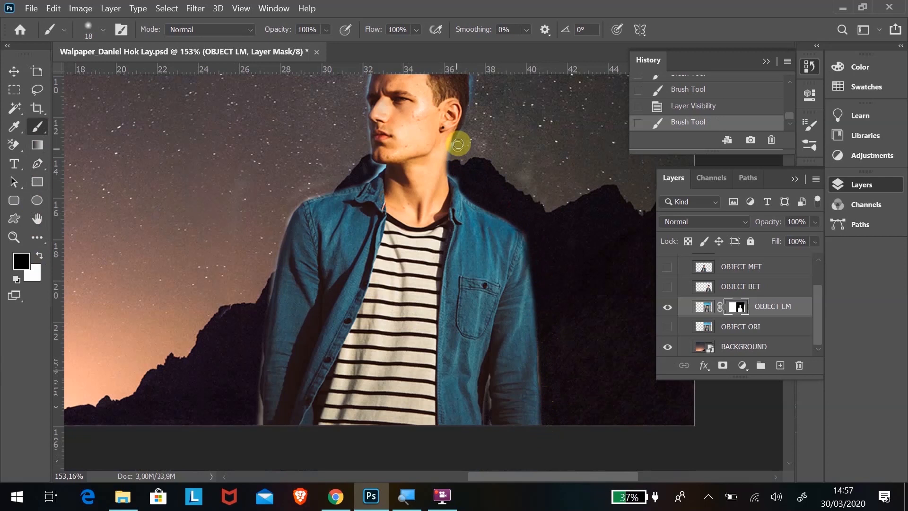
mouse_move(465, 133)
mouse_down()
mouse_move(472, 101)
mouse_move(484, 101)
mouse_move(488, 118)
mouse_up()
scroll(487, 120, up, 3)
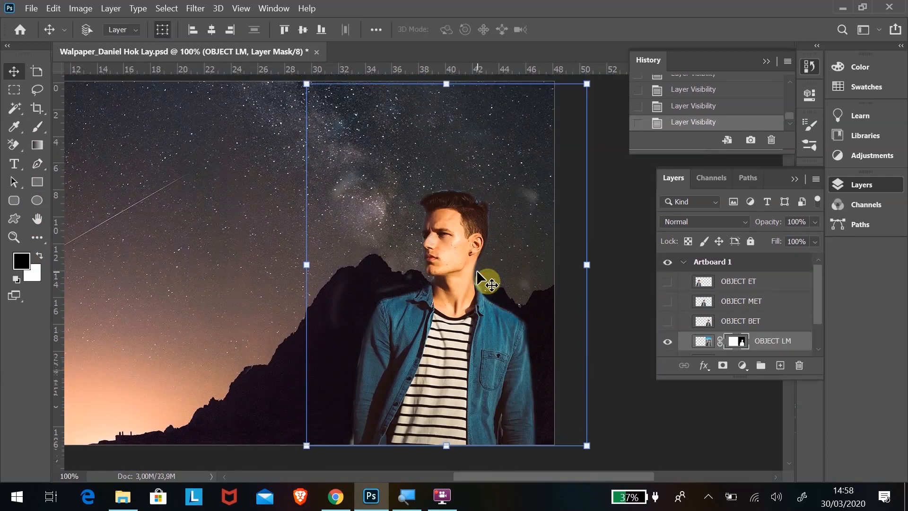
Place the portrait of the woman in the denim jacket at the centre of the artboard.
key(ctrl+minus)
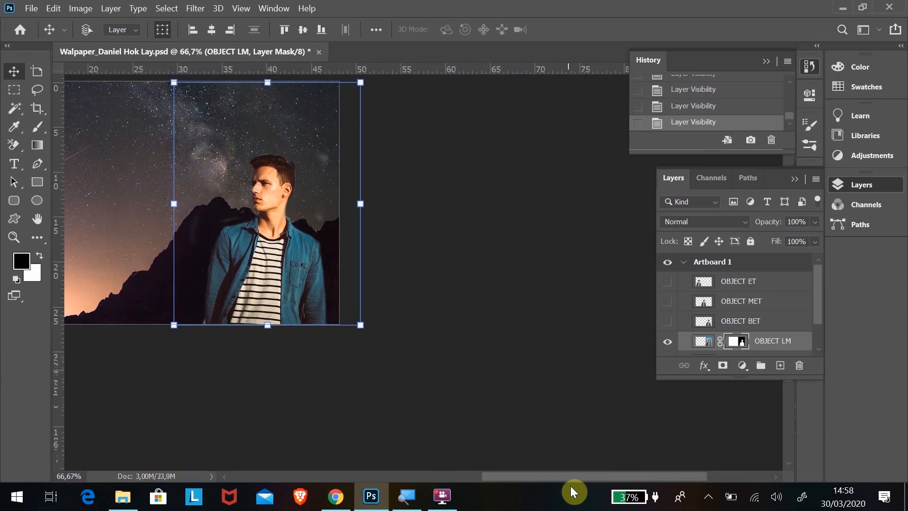
scroll(440, 263, left, 5)
scroll(456, 192, up, 2)
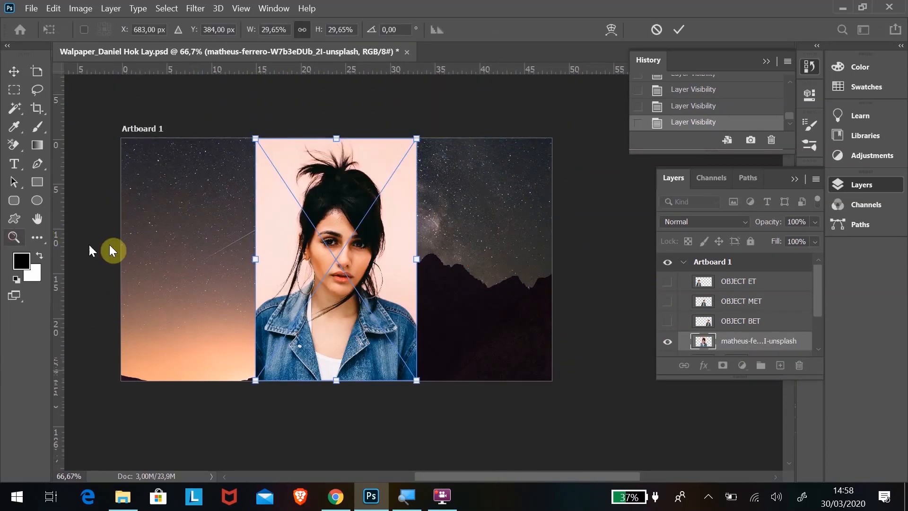
key(Return)
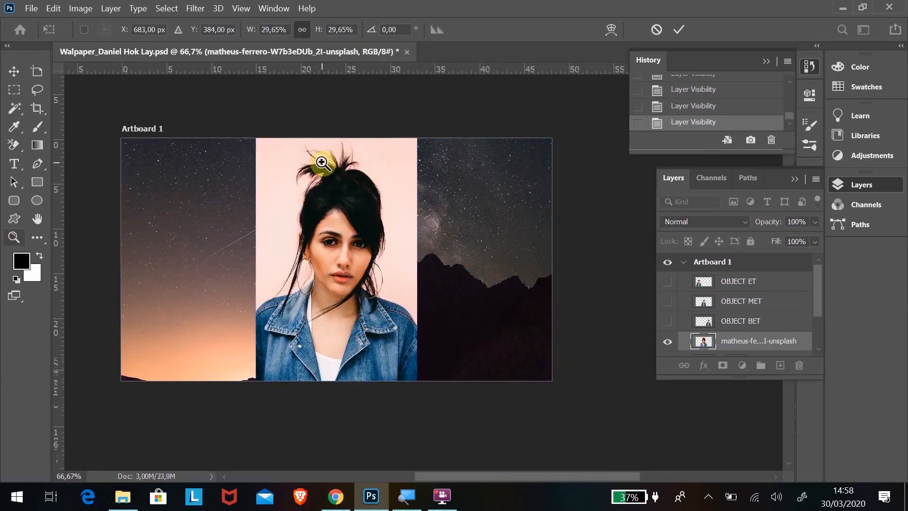
Examine the loose hair strands and hoop earrings around the woman's face against the pink backdrop.
click(315, 159)
scroll(369, 220, right, 5)
scroll(368, 220, down, 2)
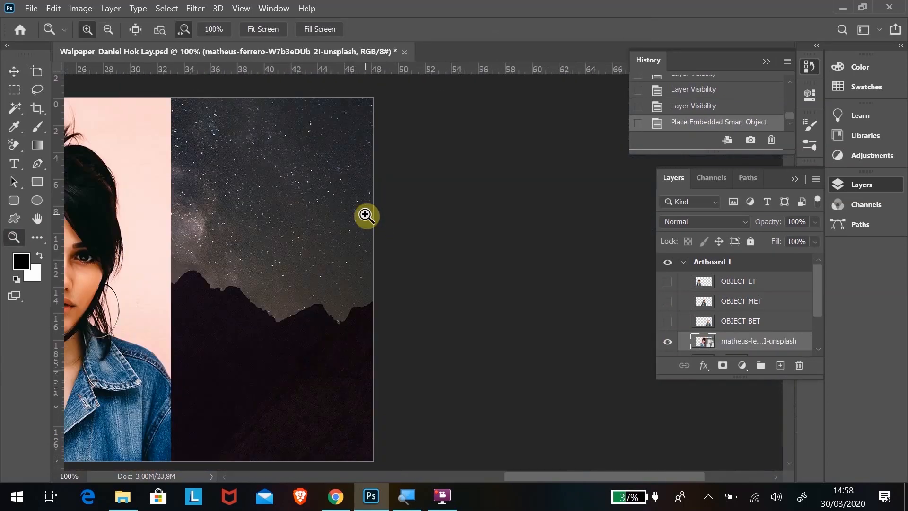
drag(562, 478, 466, 494)
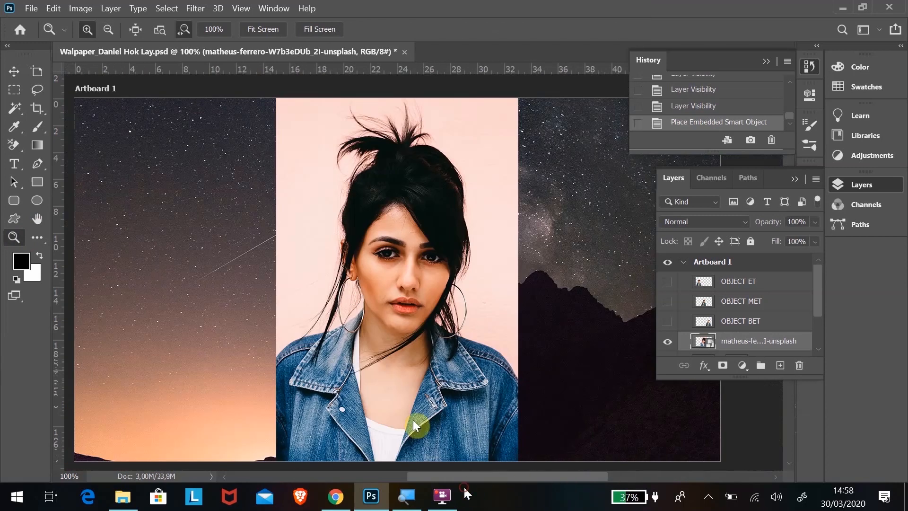
drag(341, 298, 392, 359)
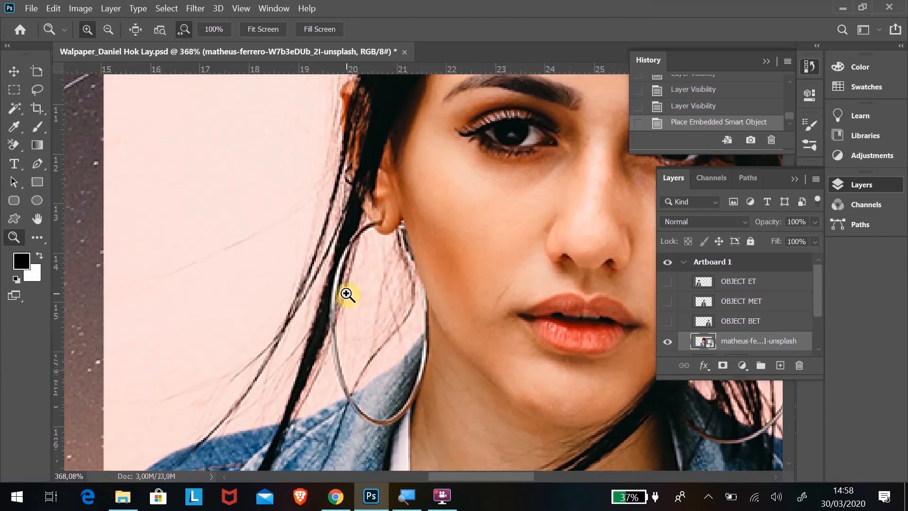
key(ctrl+minus)
key(ctrl+minus)
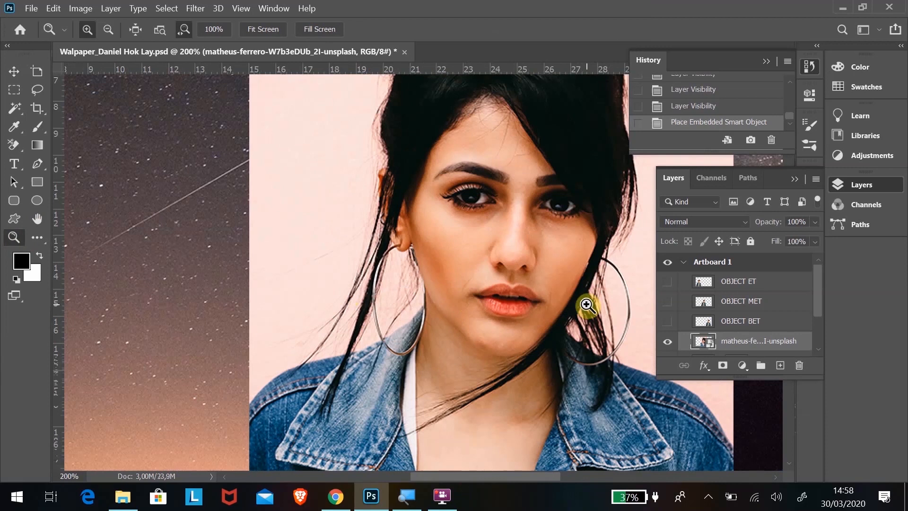
scroll(562, 333, up, 5)
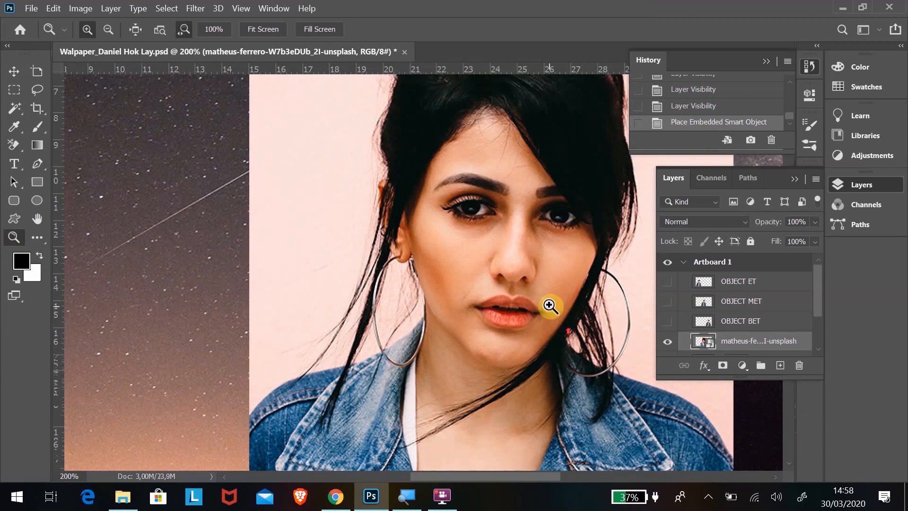
key(ctrl+minus)
key(ctrl+minus)
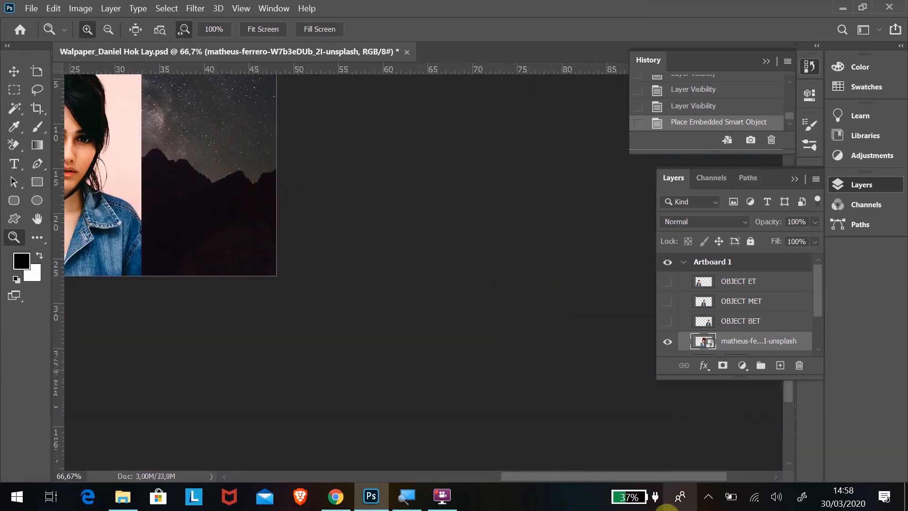
drag(629, 477, 539, 473)
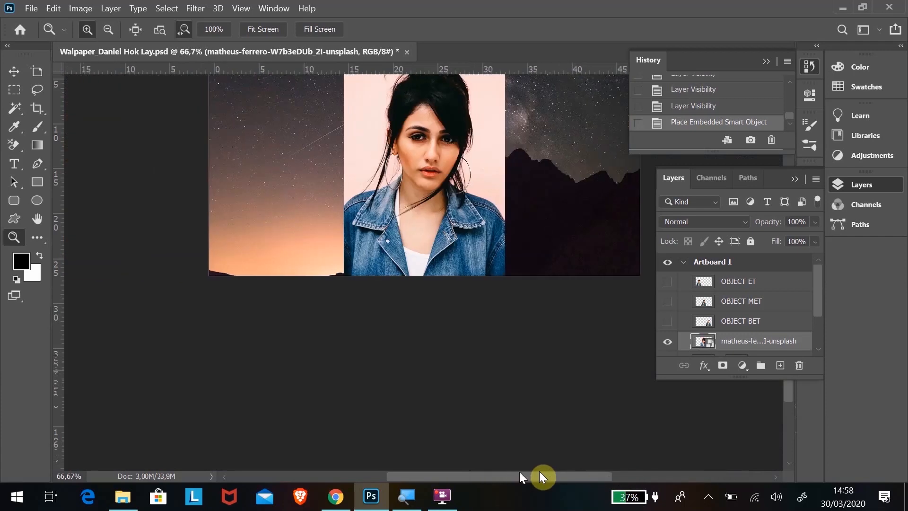
scroll(445, 244, up, 5)
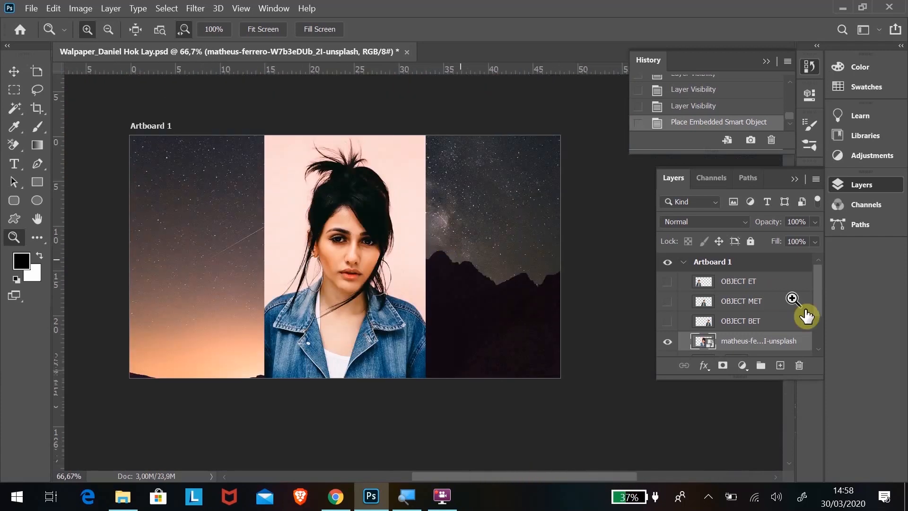
Rasterize the placed portrait layer and rename it OBJECT 02.
right_click(799, 351)
click(637, 272)
double_click(749, 338)
text(OBJECT 02)
key(Return)
Duplicate the OBJECT 02 layer, naming the lower one OBJECT 02 Ori and the upper one OBJECT 02 BET.
drag(749, 339, 780, 365)
double_click(752, 301)
text(OBJECT Ori)
key(shift+Tab)
text(02)
double_click(744, 282)
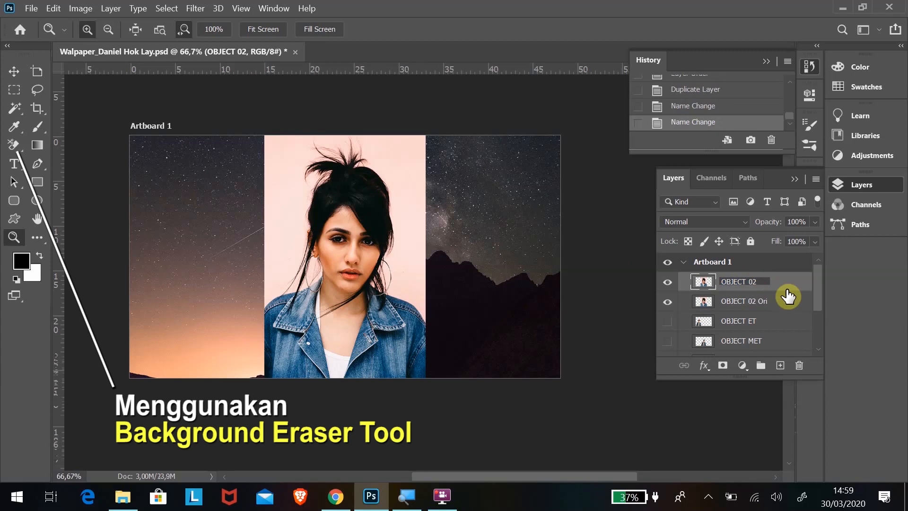
text(BET)
Hide OBJECT 02 Ori and erase some of the pink backdrop on OBJECT 02 BET with the Background Eraser.
click(667, 302)
click(14, 146)
click(286, 219)
click(14, 238)
drag(384, 182, 409, 182)
click(13, 145)
mouse_move(410, 237)
mouse_down()
mouse_move(387, 170)
mouse_move(243, 96)
mouse_up()
Set the Background Eraser size to 109 px and erase patches of pink backdrop on both sides of the woman's hair.
click(102, 30)
drag(78, 71, 94, 70)
mouse_move(443, 257)
mouse_down()
mouse_move(411, 189)
mouse_move(412, 162)
mouse_up()
click(222, 191)
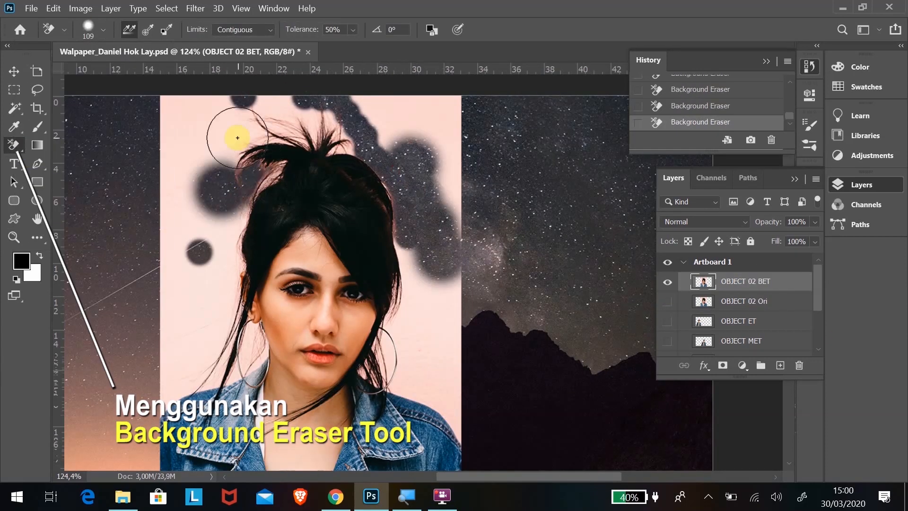
click(237, 136)
Enlarge the Background Eraser and clear the pink backdrop from the bun down along the hair.
click(104, 30)
mouse_move(94, 71)
mouse_down()
mouse_move(130, 72)
mouse_move(121, 71)
mouse_up()
mouse_move(314, 126)
mouse_down()
mouse_move(333, 122)
mouse_move(274, 137)
mouse_move(283, 198)
mouse_move(178, 251)
mouse_move(382, 362)
mouse_move(402, 257)
mouse_up()
Reduce the Background Eraser to 69 px, erase the backdrop between the hair strands and undo the last stroke.
click(103, 30)
drag(121, 71, 76, 74)
mouse_move(254, 337)
mouse_down()
mouse_move(236, 375)
mouse_move(229, 316)
mouse_up()
mouse_move(259, 206)
mouse_down()
mouse_move(278, 165)
mouse_move(314, 152)
mouse_move(377, 193)
mouse_move(384, 186)
mouse_move(387, 258)
mouse_move(400, 254)
mouse_move(402, 208)
mouse_up()
key(ctrl+z)
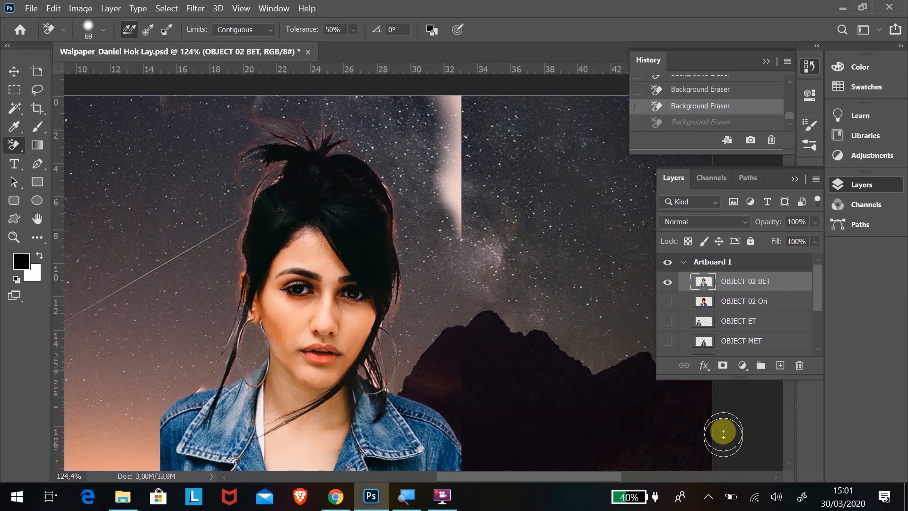
Hide the BACKGROUND layer and apply the Background Eraser at the side edge of the woman's hair.
scroll(822, 294, down, 2)
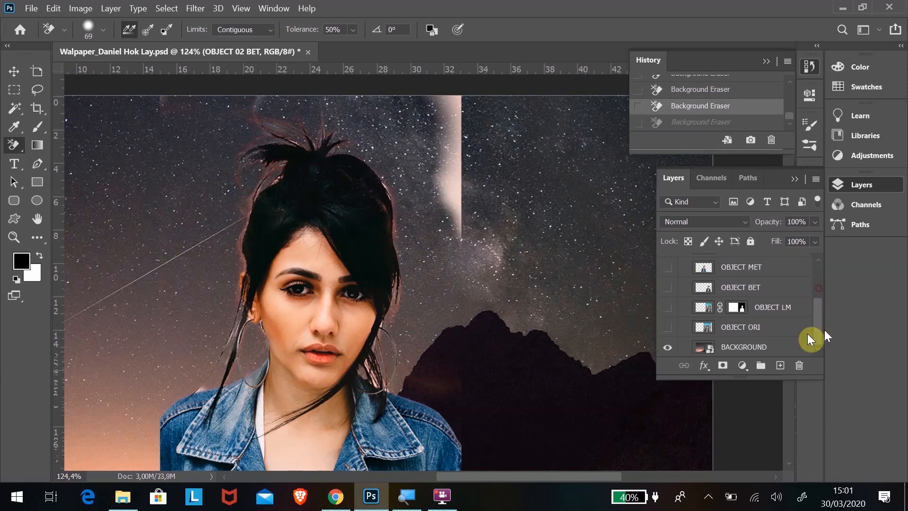
click(667, 347)
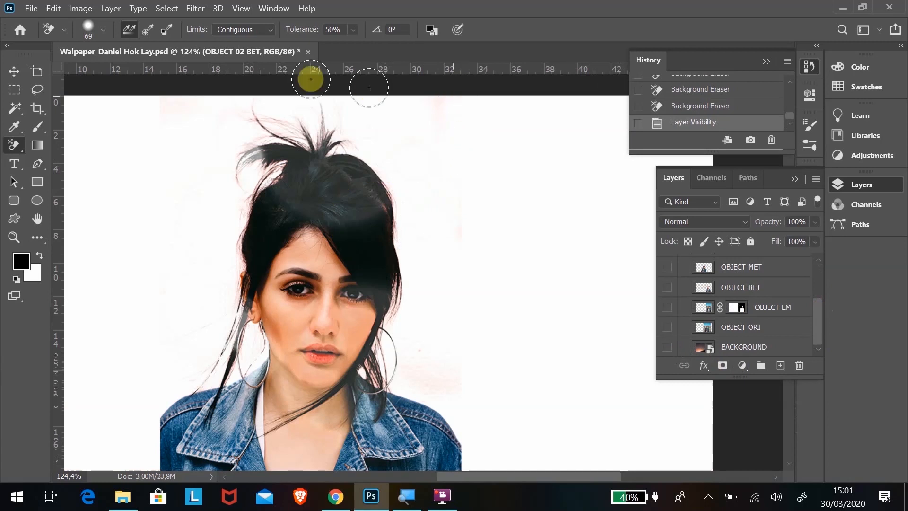
click(381, 217)
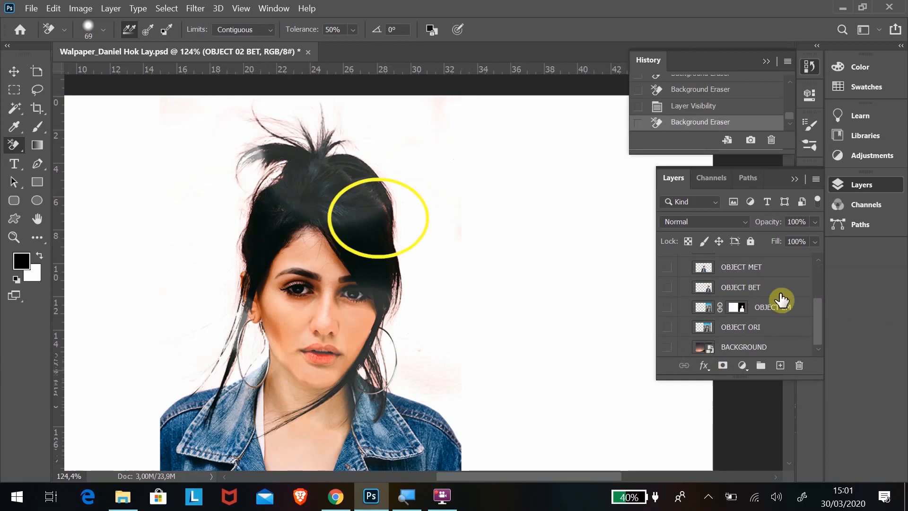
Show OBJECT 02 Ori instead of OBJECT 02 BET and duplicate the OBJECT 02 Ori layer.
scroll(756, 287, up, 2)
scroll(755, 287, up, 2)
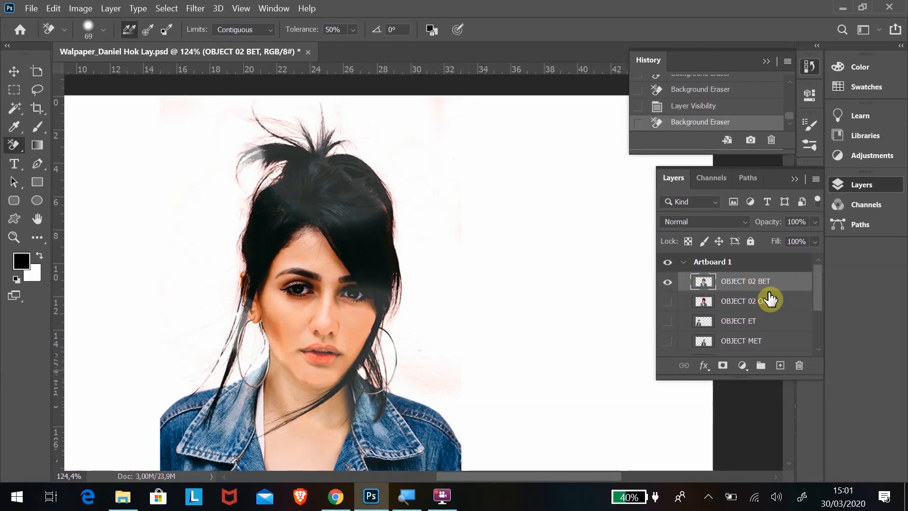
click(667, 283)
click(668, 303)
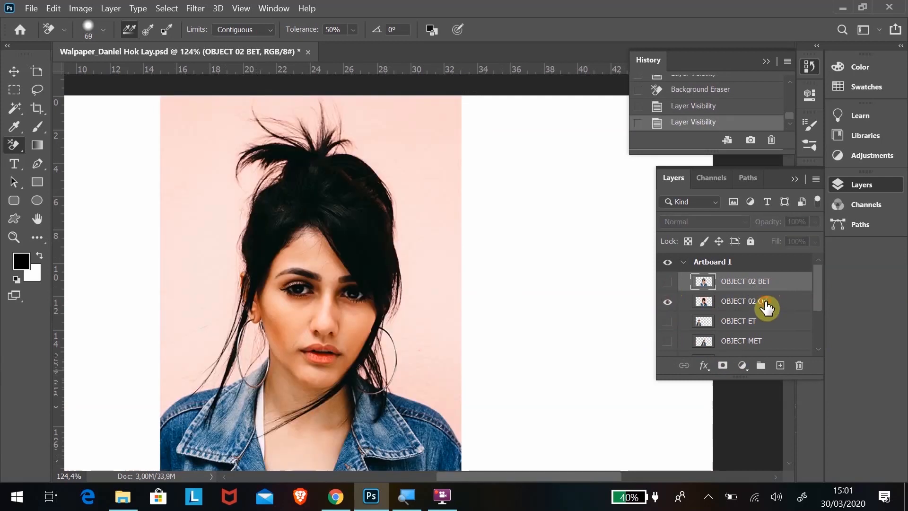
click(738, 305)
drag(745, 305, 780, 365)
click(163, 8)
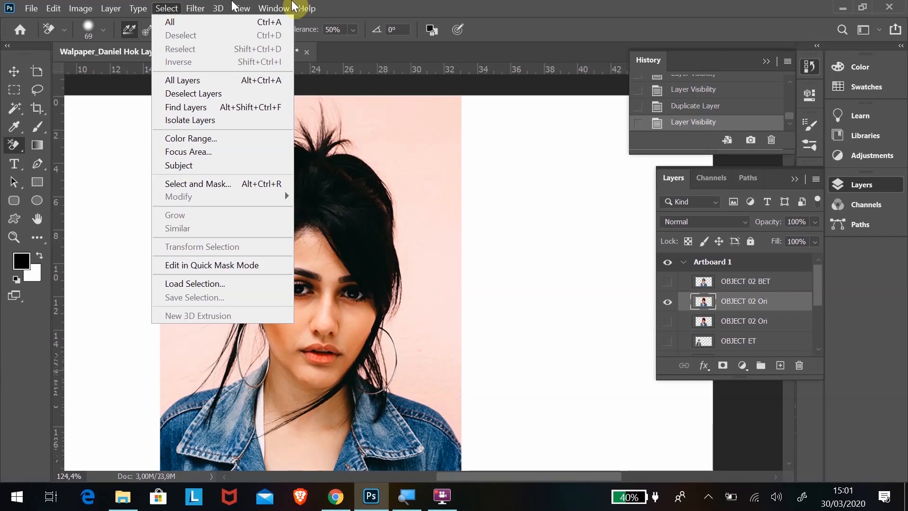
double_click(497, 10)
drag(497, 10, 558, 10)
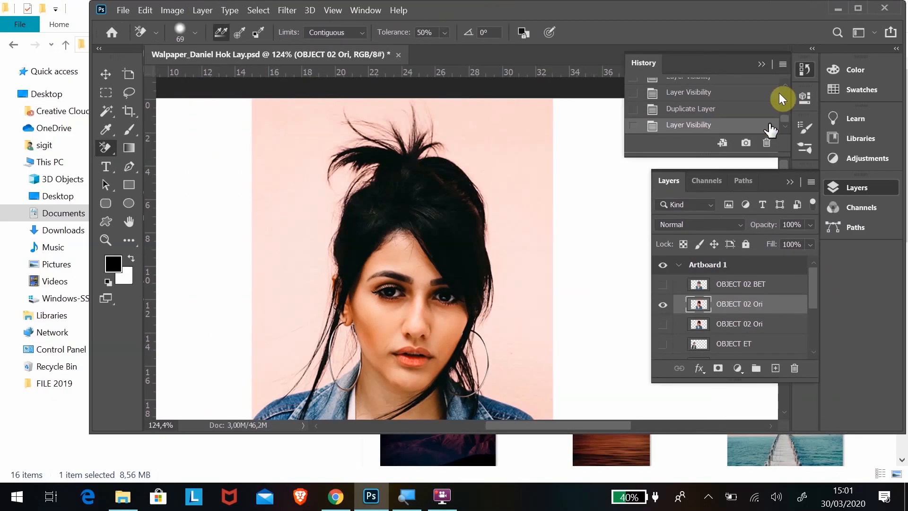
click(859, 9)
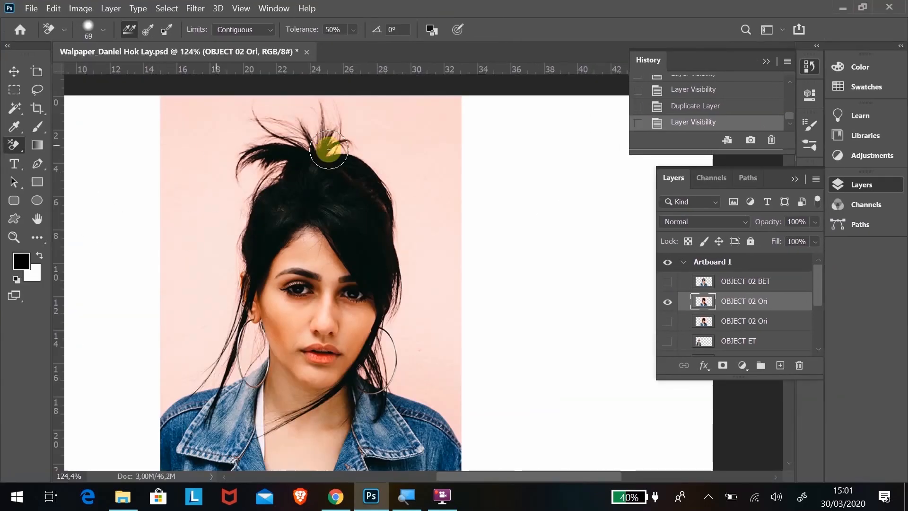
Select the woman's fully uncovered eye with a freehand Lasso outline on the duplicated OBJECT 02 Ori layer.
scroll(400, 308, down, 5)
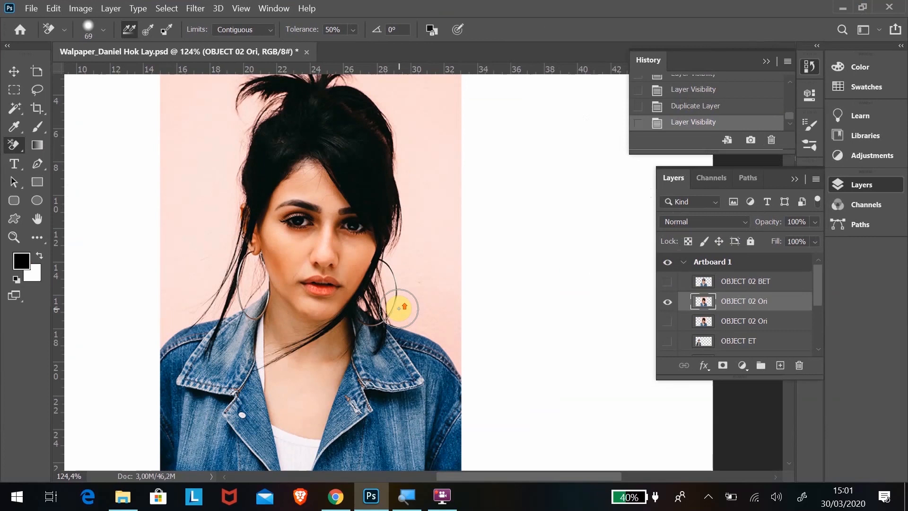
scroll(399, 308, up, 2)
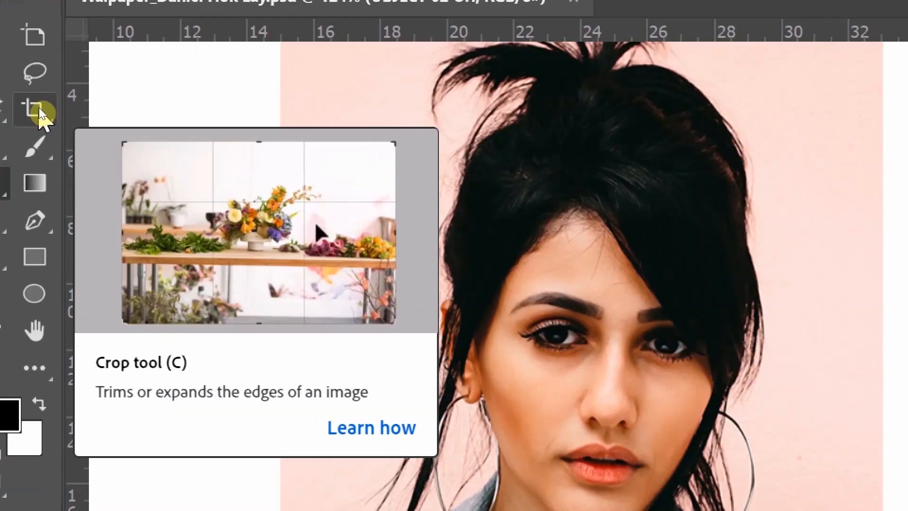
click(37, 90)
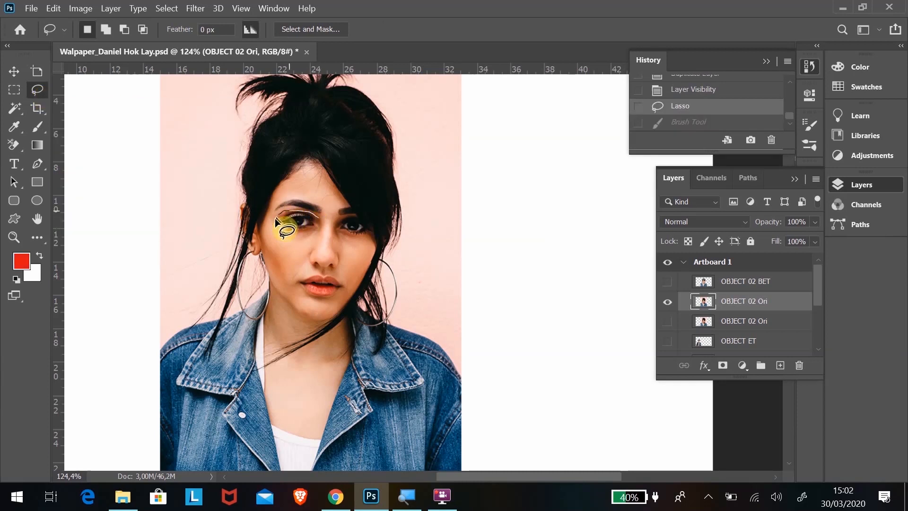
drag(317, 218, 318, 220)
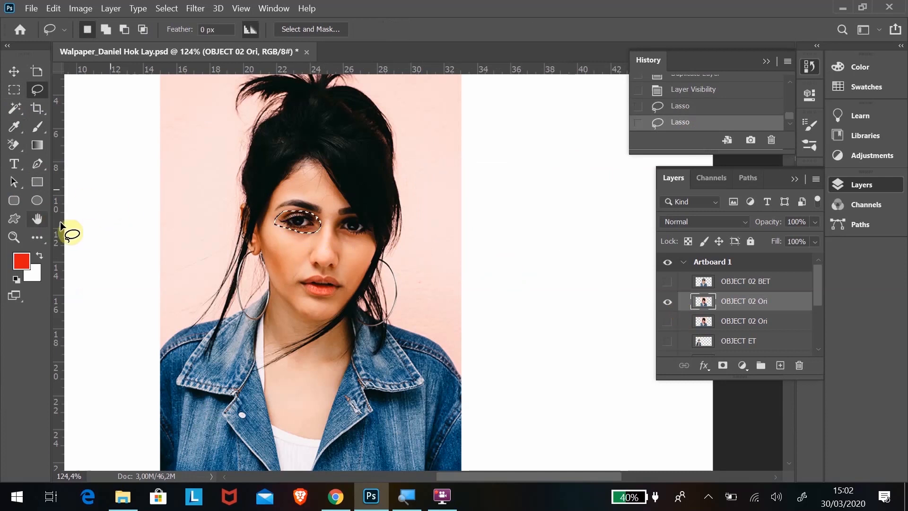
Try painting with the red Brush across the selected eye and undo the stroke.
click(41, 128)
mouse_move(260, 203)
mouse_down()
mouse_move(303, 232)
mouse_move(312, 230)
mouse_move(304, 217)
mouse_move(313, 223)
mouse_move(295, 214)
mouse_move(318, 223)
mouse_up()
key(ctrl+z)
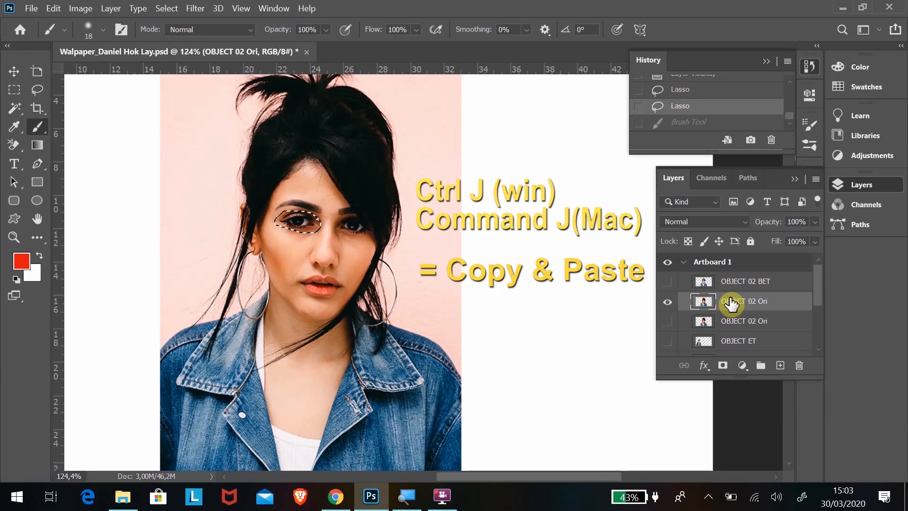
Copy the selected eye to a new layer and hide the OBJECT 02 Ori layer beneath it.
key(ctrl+j)
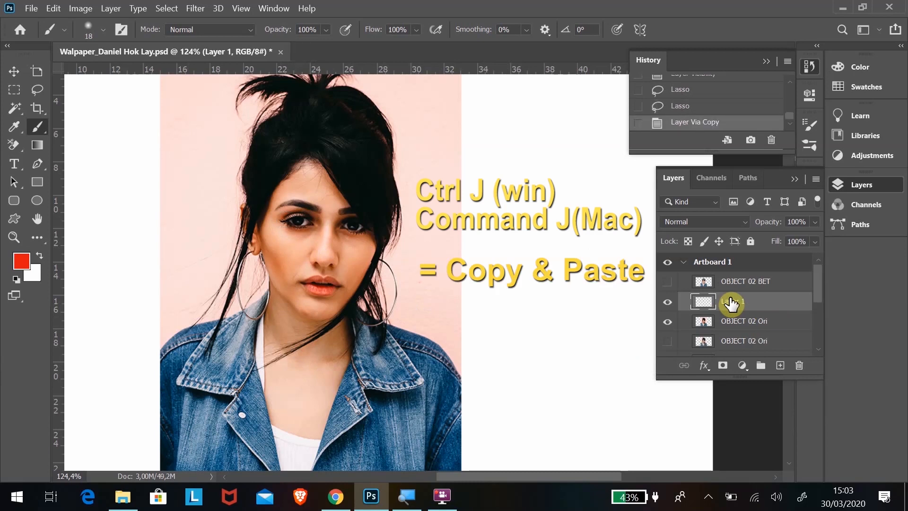
click(668, 323)
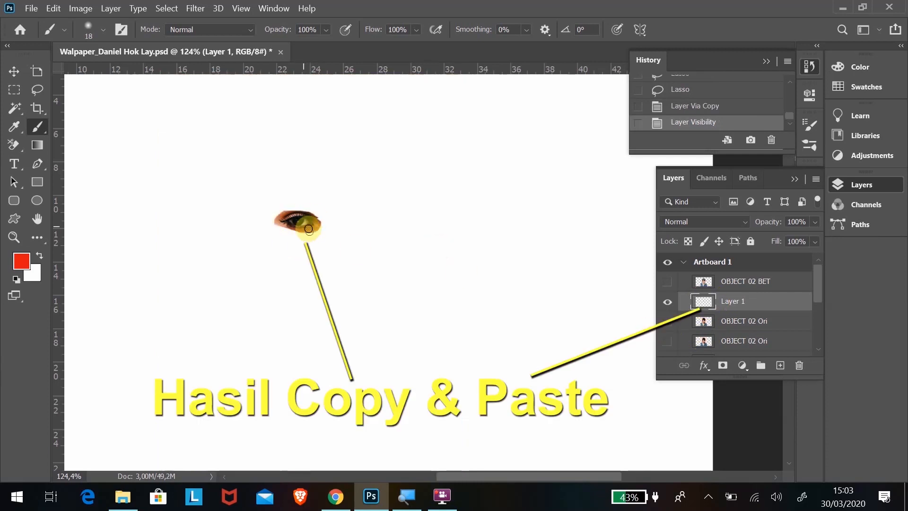
Duplicate the copied eye layer and briefly show the OBJECT 02 BET layer before hiding it again.
click(755, 299)
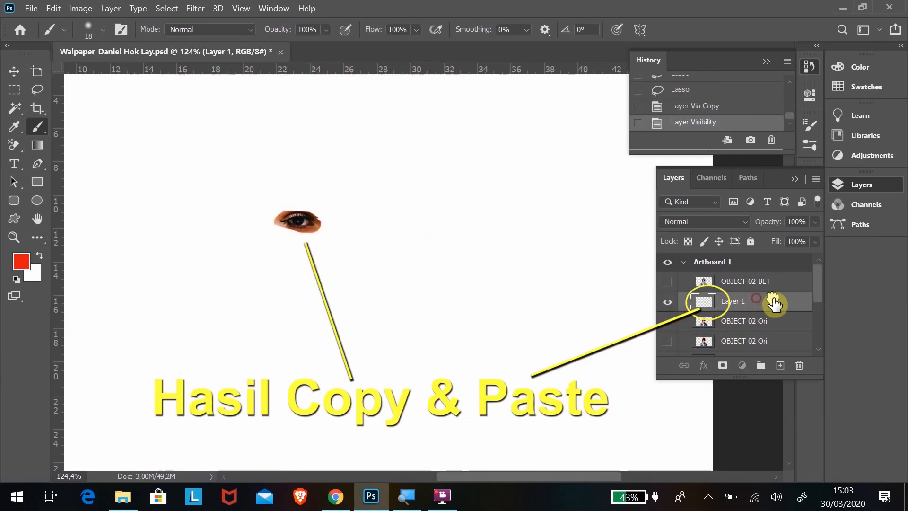
drag(774, 302, 780, 365)
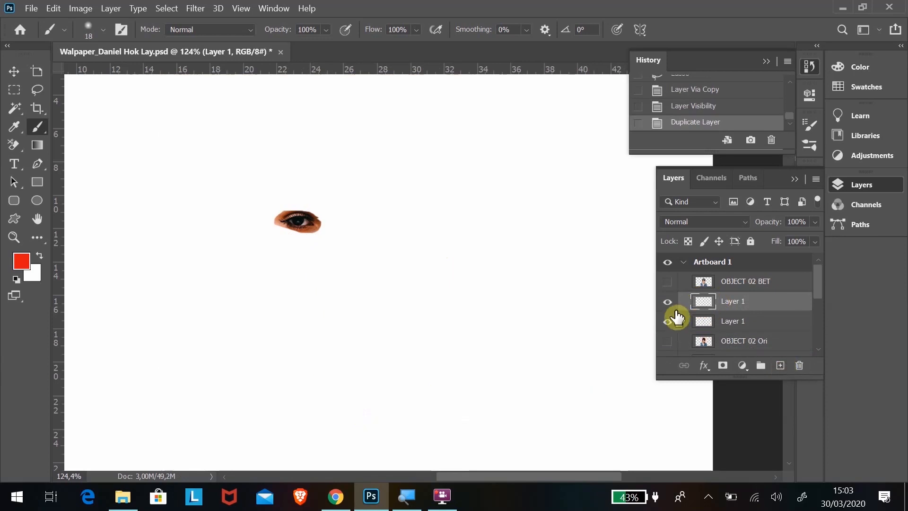
click(668, 281)
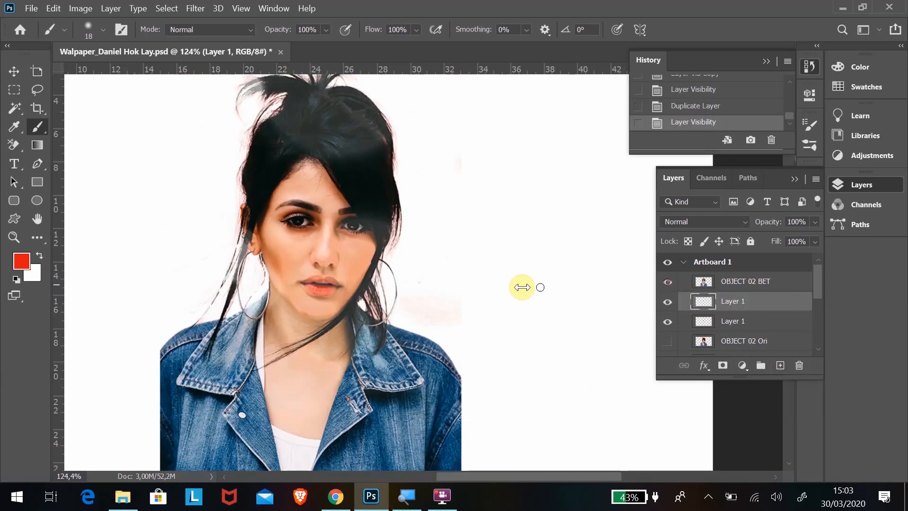
click(31, 91)
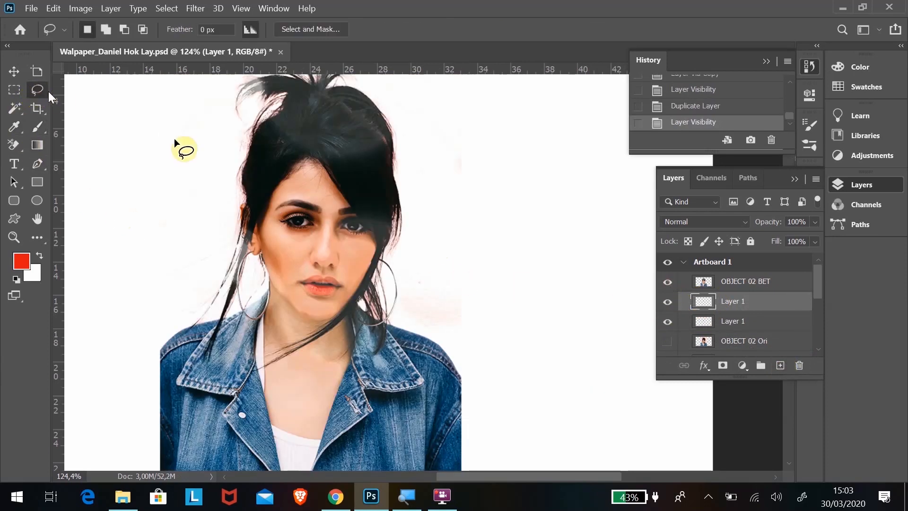
click(668, 281)
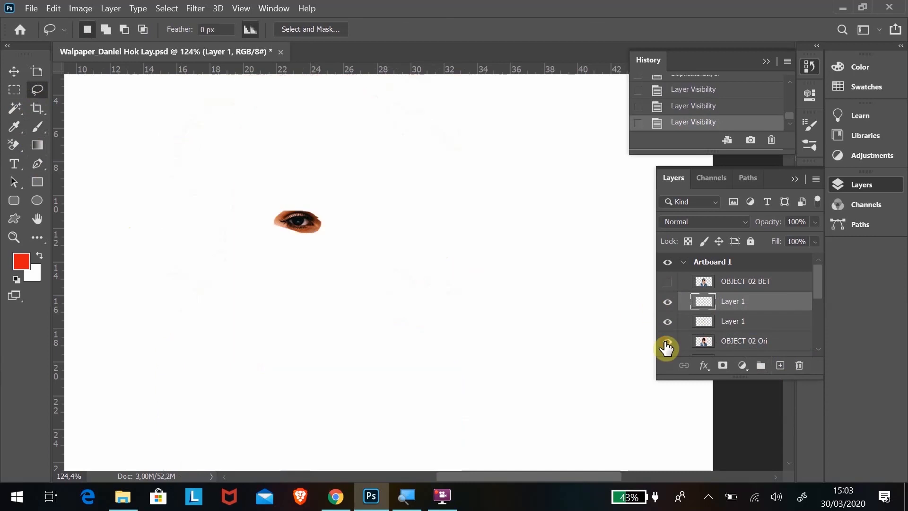
Show OBJECT 02 Ori, select a band across both eyes with the Lasso and copy it to a new layer.
click(667, 342)
click(733, 342)
scroll(227, 226, down, 1)
drag(407, 196, 408, 197)
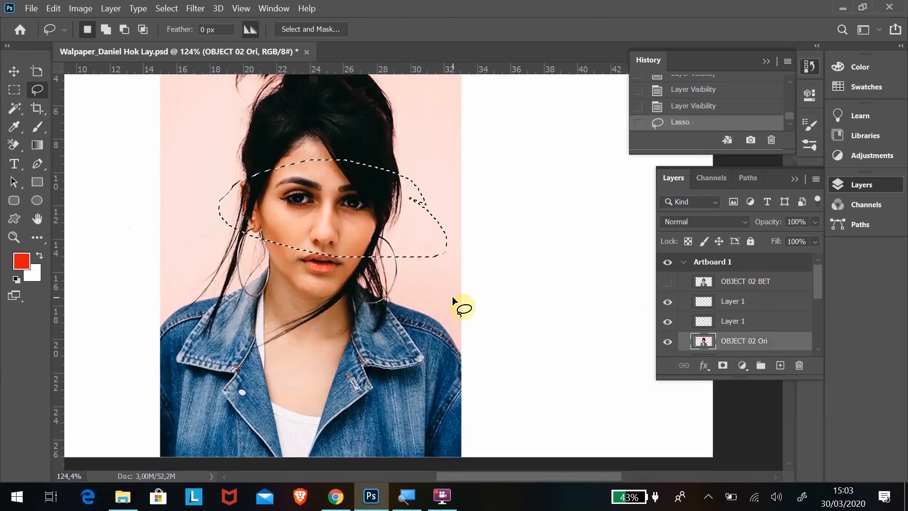
key(ctrl+j)
click(666, 306)
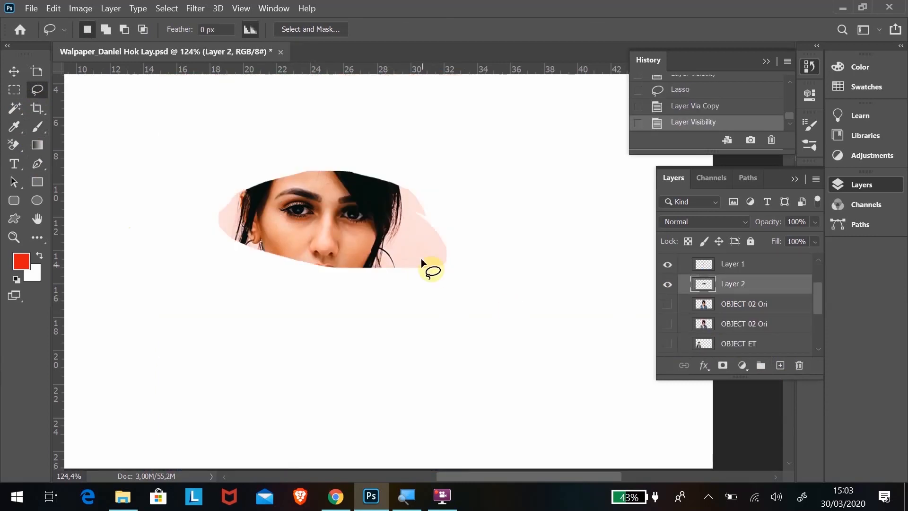
key(ctrl+z)
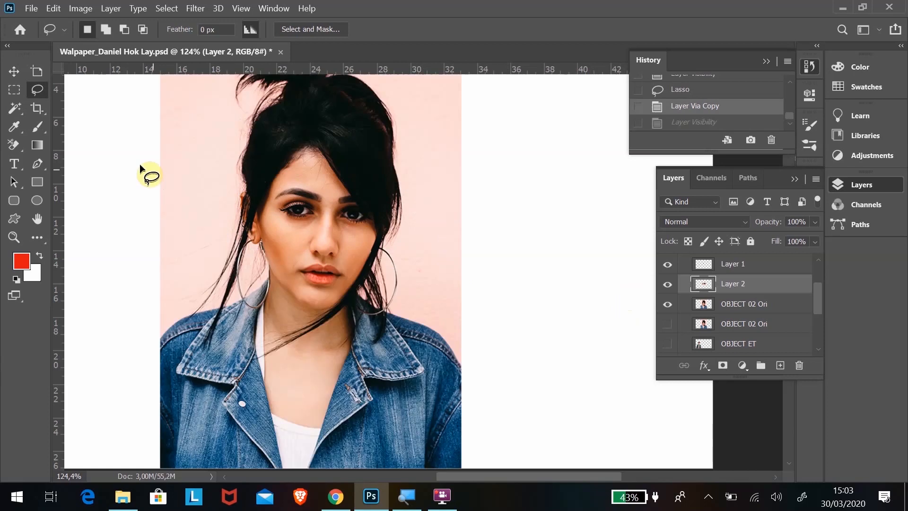
Customize the toolbar by adding the Polygonal Lasso and Magnetic Lasso tools to the Lasso Tool group.
click(37, 237)
key(s)
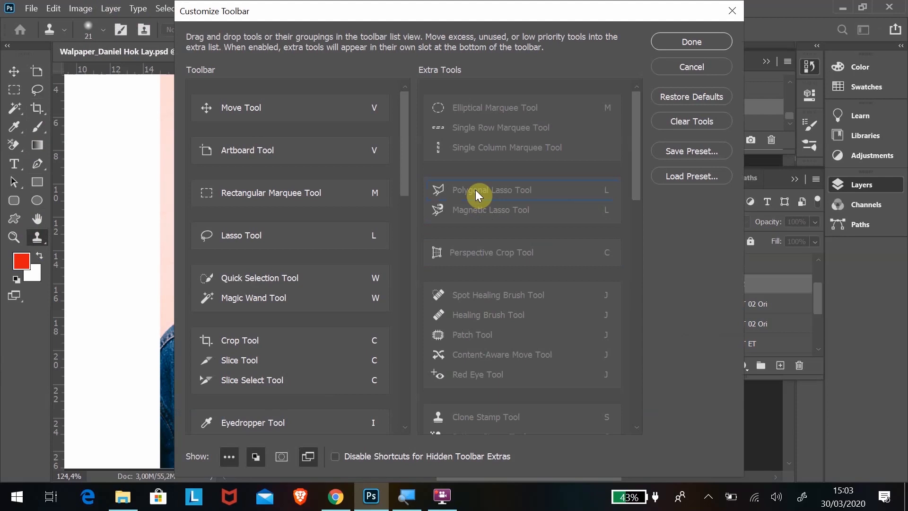
mouse_move(480, 189)
mouse_down()
mouse_move(345, 217)
mouse_move(307, 241)
mouse_up()
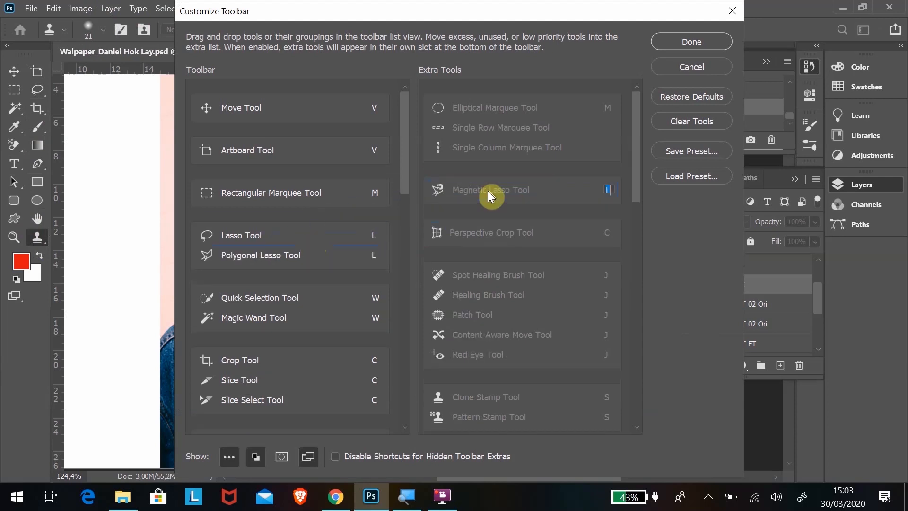
mouse_move(487, 191)
mouse_down()
mouse_move(359, 208)
mouse_move(284, 272)
mouse_up()
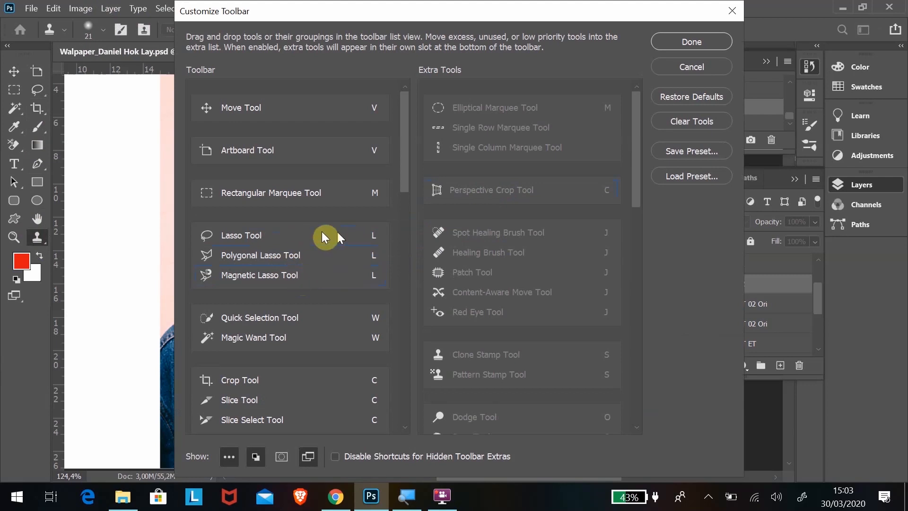
click(701, 45)
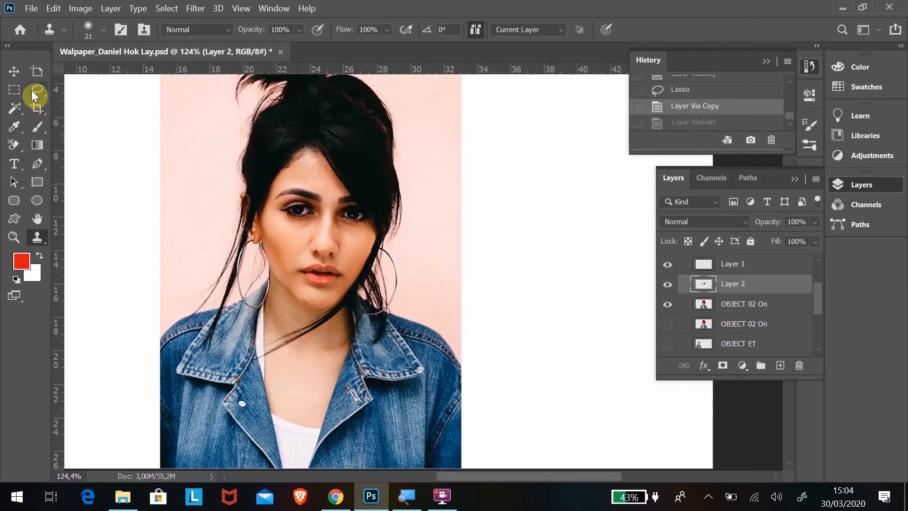
Trace the woman's hair and shoulders with the Magnetic Lasso tool and clear the resulting selection.
mouse_move(31, 90)
mouse_down()
mouse_move(102, 92)
mouse_move(103, 115)
mouse_up()
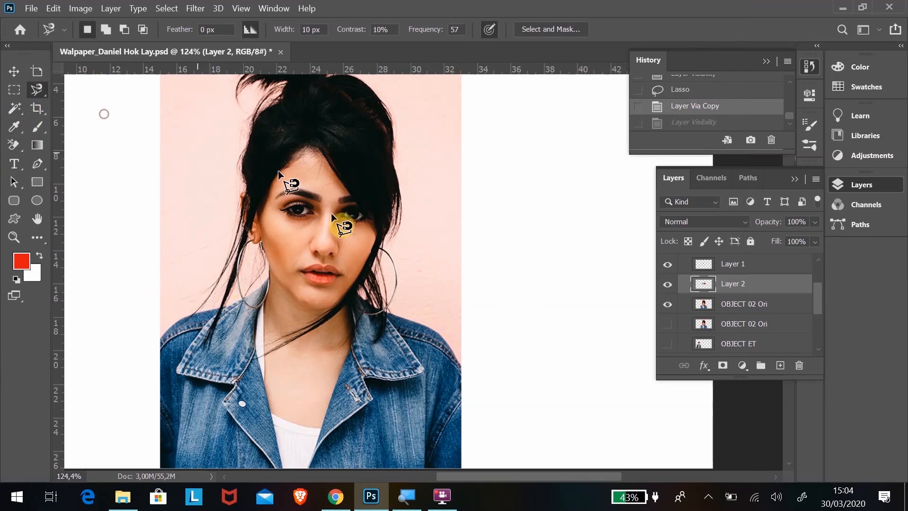
click(401, 309)
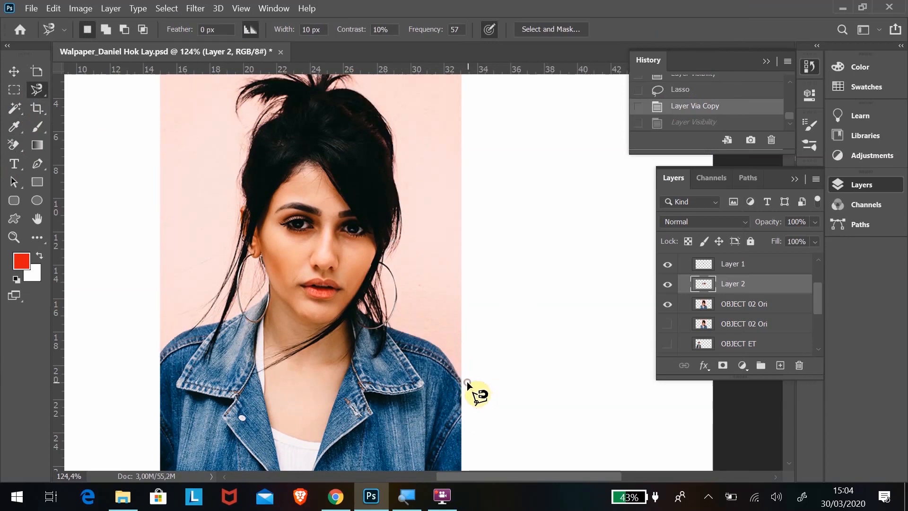
click(473, 396)
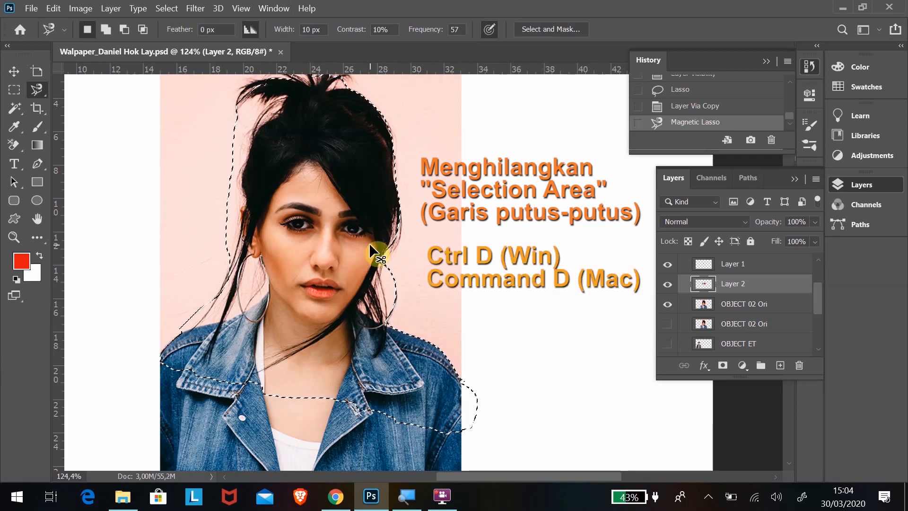
key(ctrl+d)
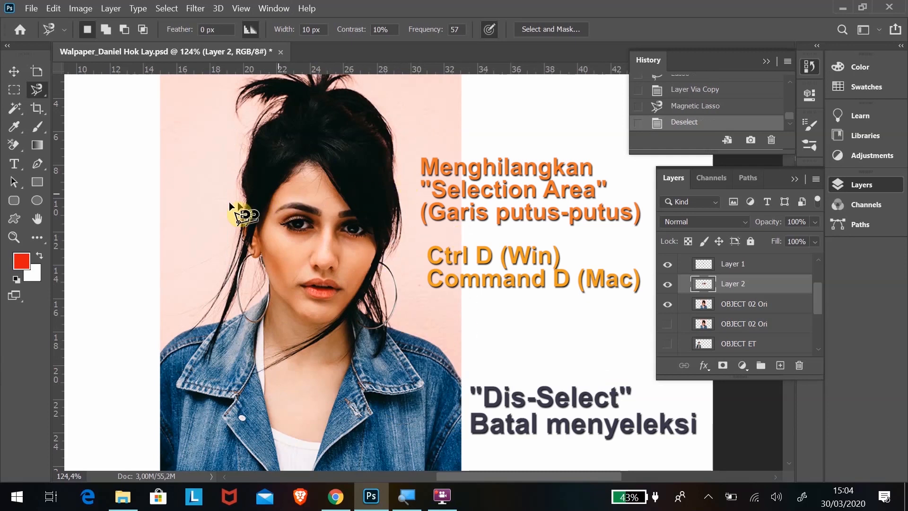
Enclose the woman's head on OBJECT 02 Ori with a Polygonal Lasso selection and copy it to a new layer.
click(35, 89)
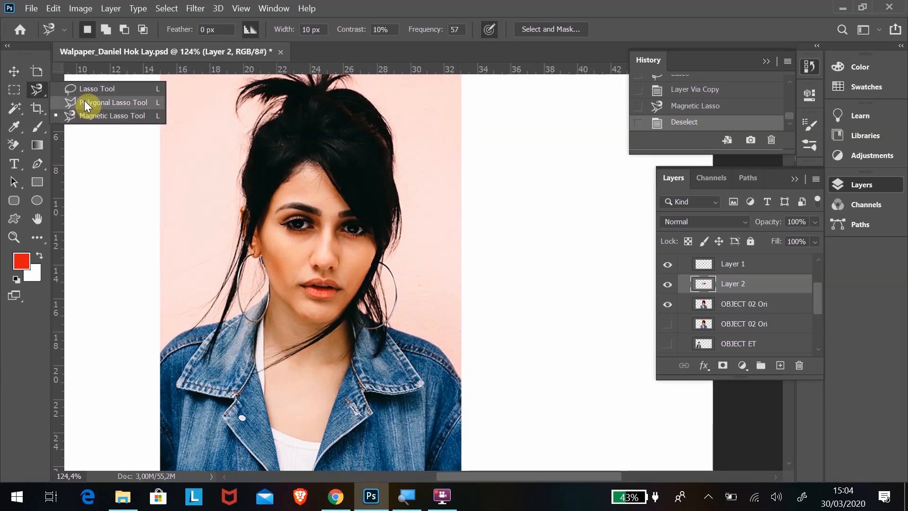
click(85, 101)
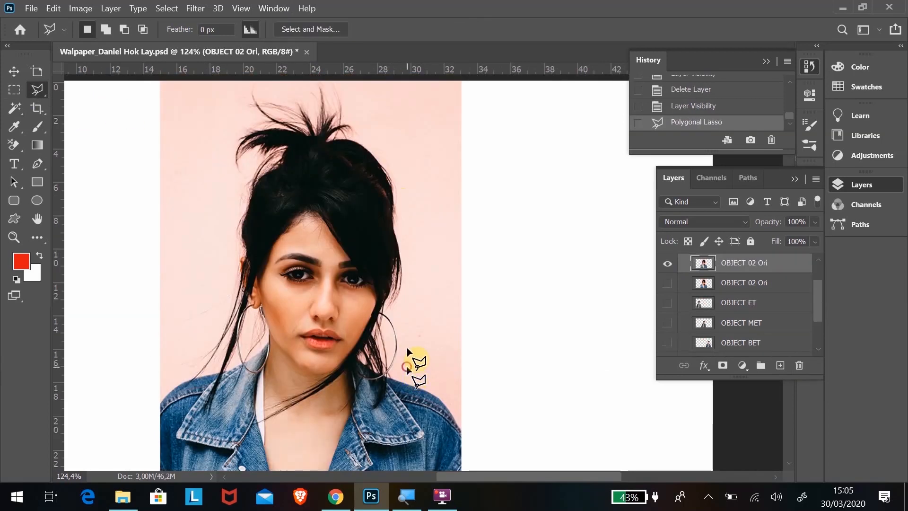
click(406, 362)
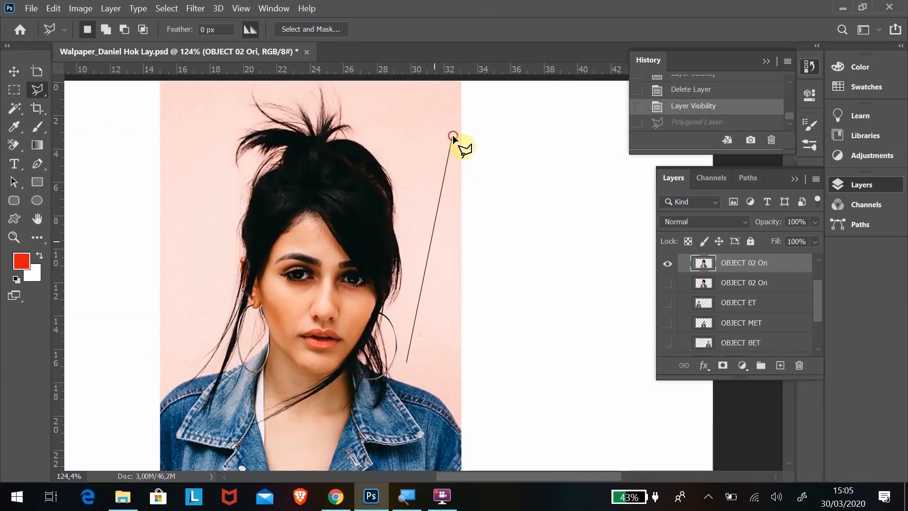
click(208, 84)
click(122, 340)
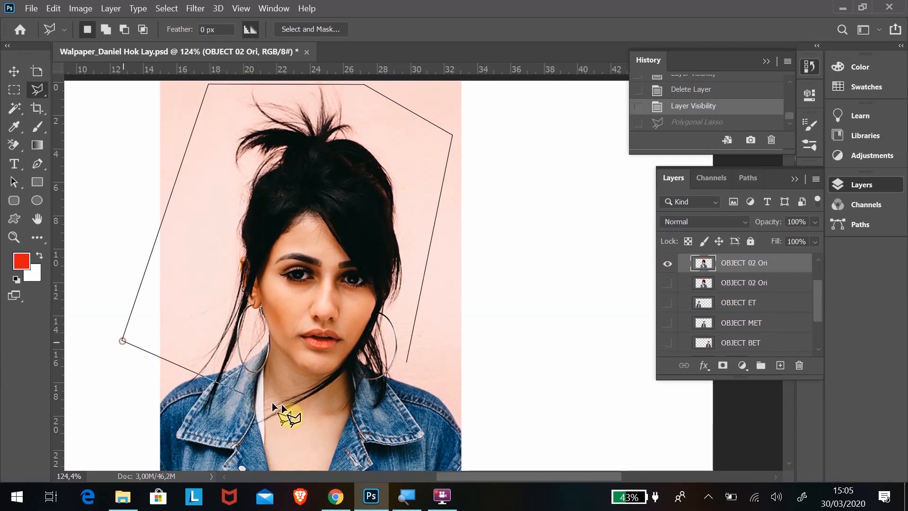
click(405, 361)
key(ctrl+j)
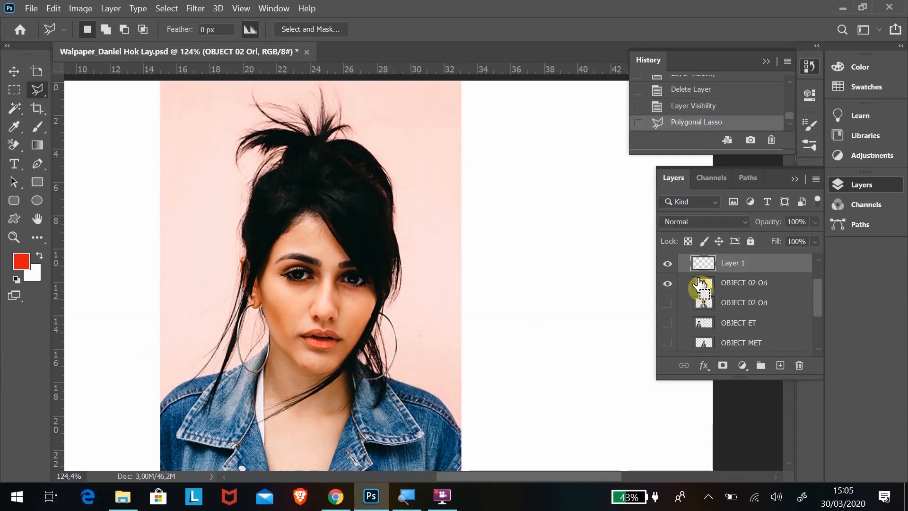
View the head copy with OBJECT 02 Ori hidden, then delete the copy and show OBJECT 02 Ori again.
click(668, 283)
click(667, 263)
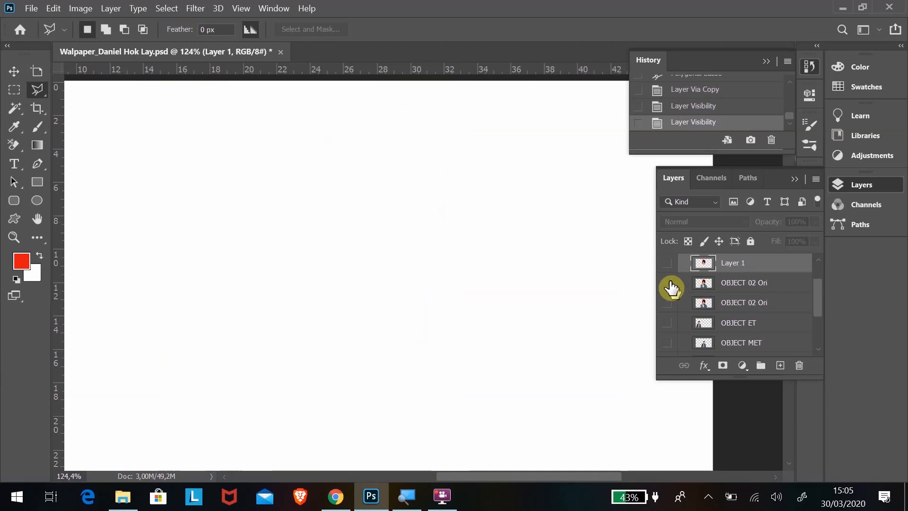
click(667, 263)
drag(733, 269, 799, 365)
click(667, 264)
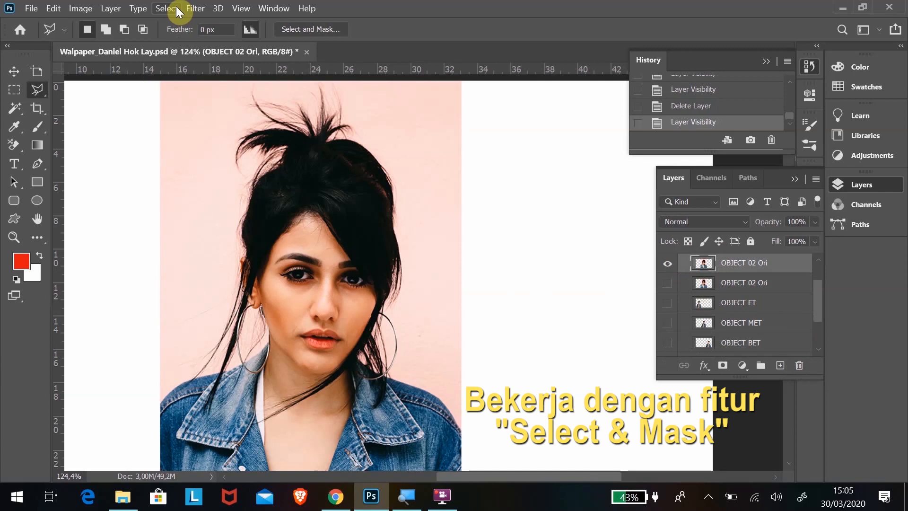
Draw a loose Lasso selection around the woman on OBJECT 02 Ori, leaving a margin of backdrop around her hair.
click(40, 94)
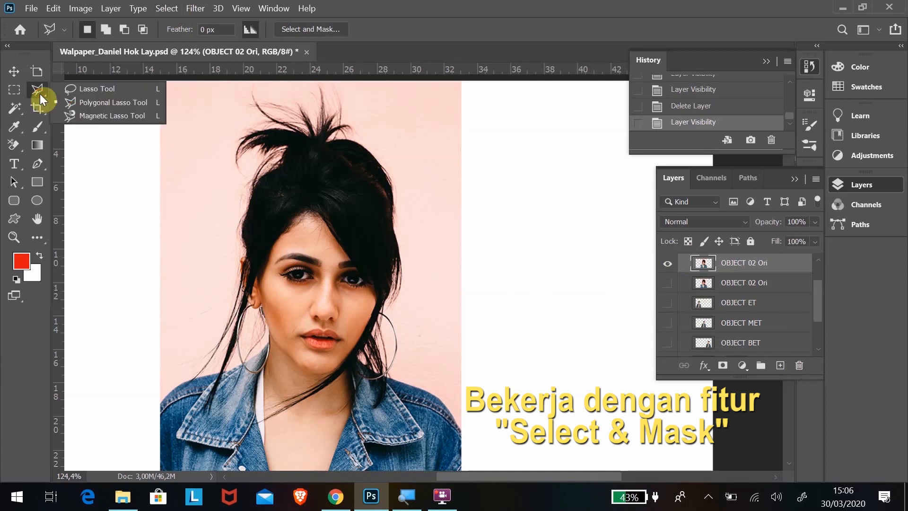
click(86, 91)
key(ctrl+minus)
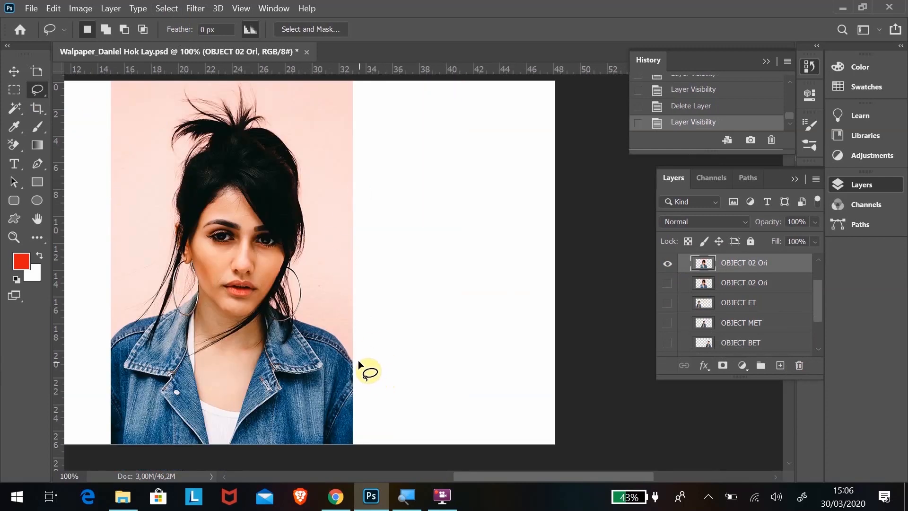
drag(358, 362, 255, 84)
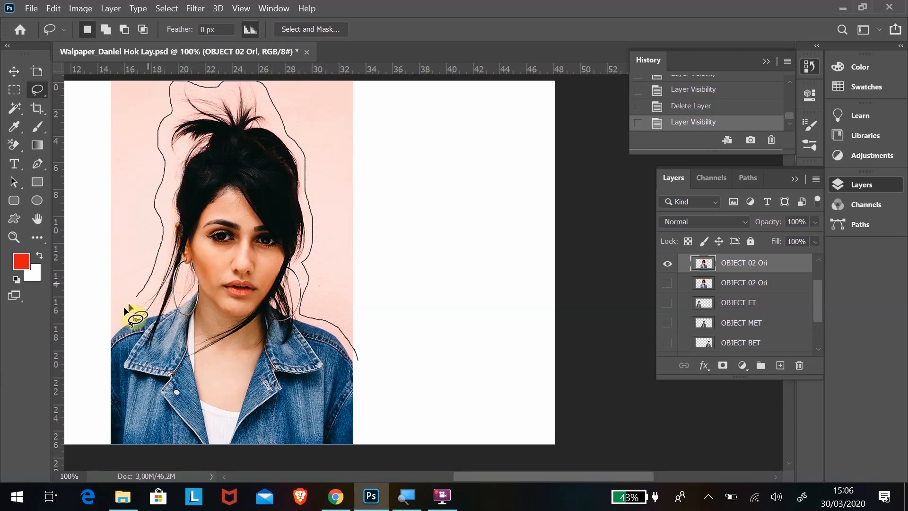
mouse_move(104, 331)
mouse_down()
mouse_move(89, 381)
mouse_move(85, 470)
mouse_move(161, 509)
mouse_move(373, 499)
mouse_move(385, 416)
mouse_move(361, 365)
mouse_up()
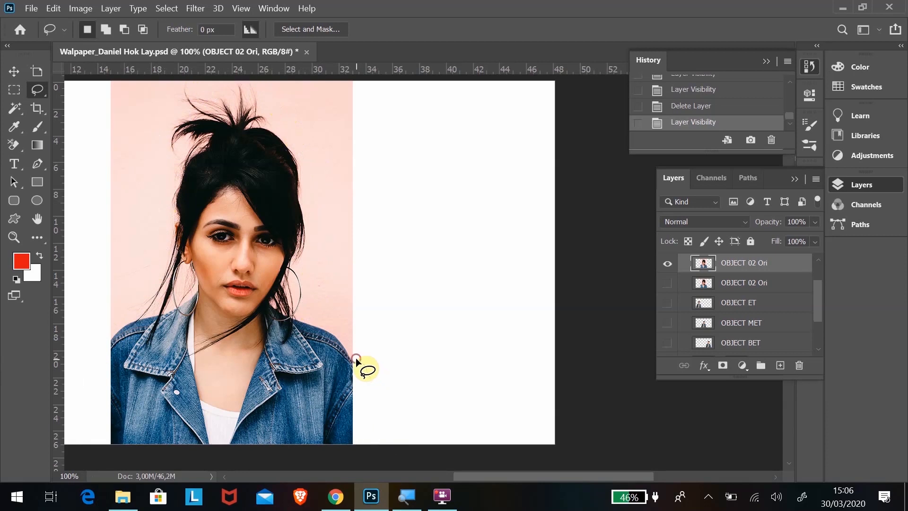
key(ctrl+minus)
click(37, 218)
drag(252, 163, 421, 217)
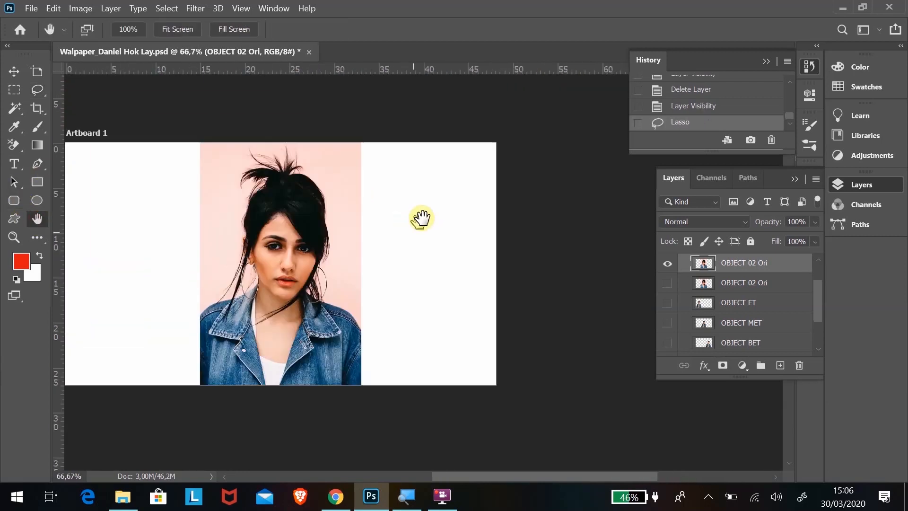
Open the lasso selection in Select and Mask and set the Refine Edge Brush size to 105 px.
click(167, 8)
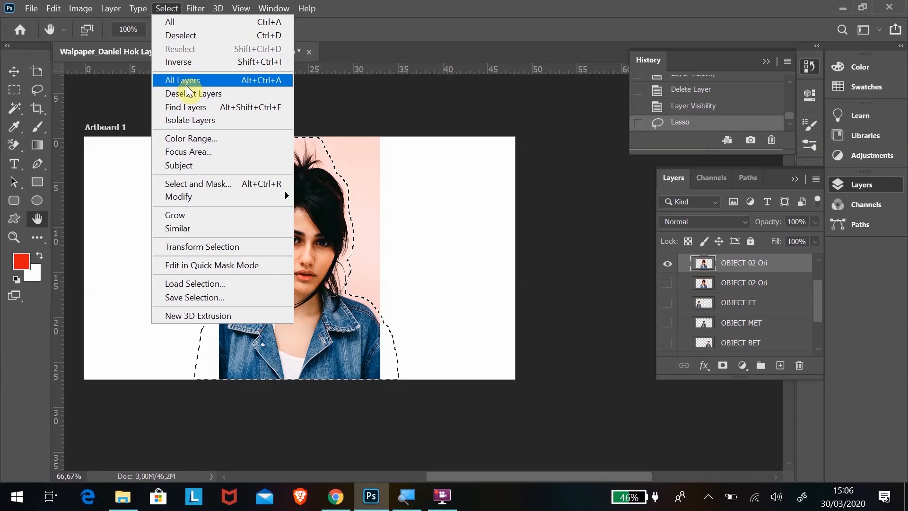
click(194, 185)
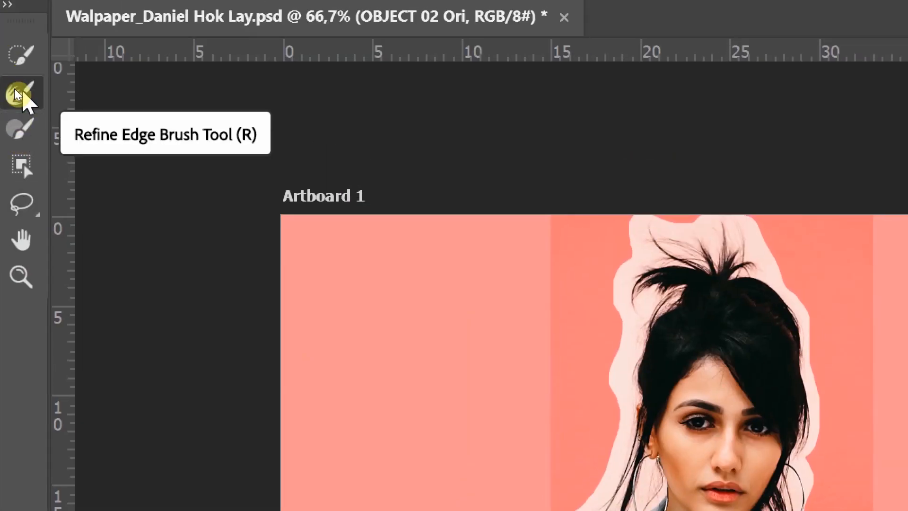
click(27, 132)
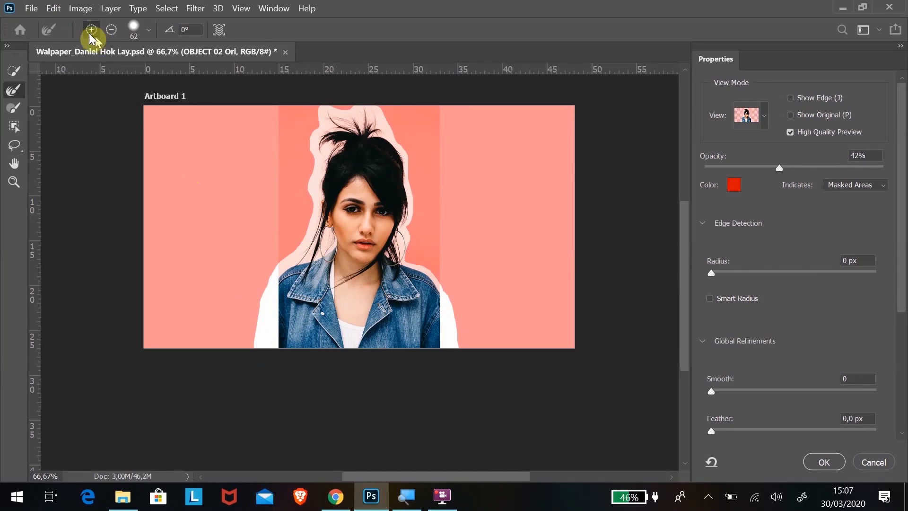
click(148, 29)
drag(103, 67, 124, 69)
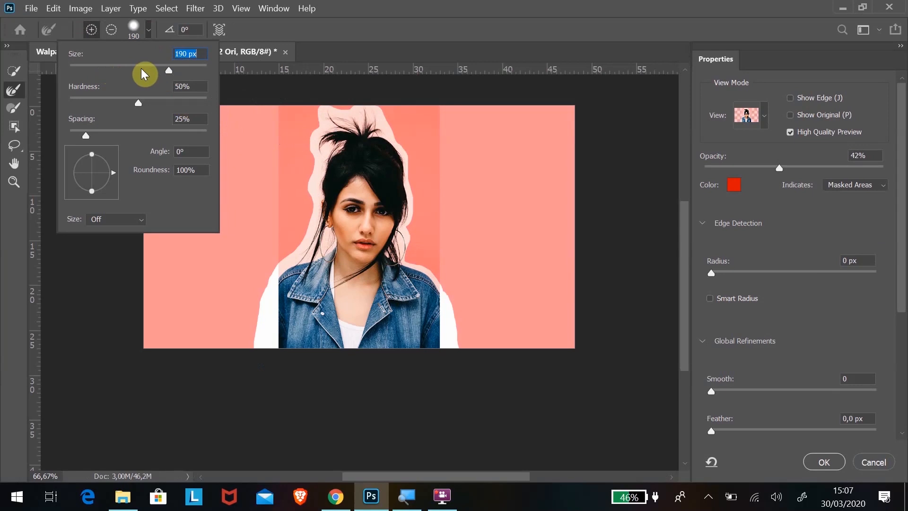
click(140, 69)
Refine the selection edge along the backdrop margin left of the woman's hair, up to the top of her bun.
scroll(310, 156, up, 2)
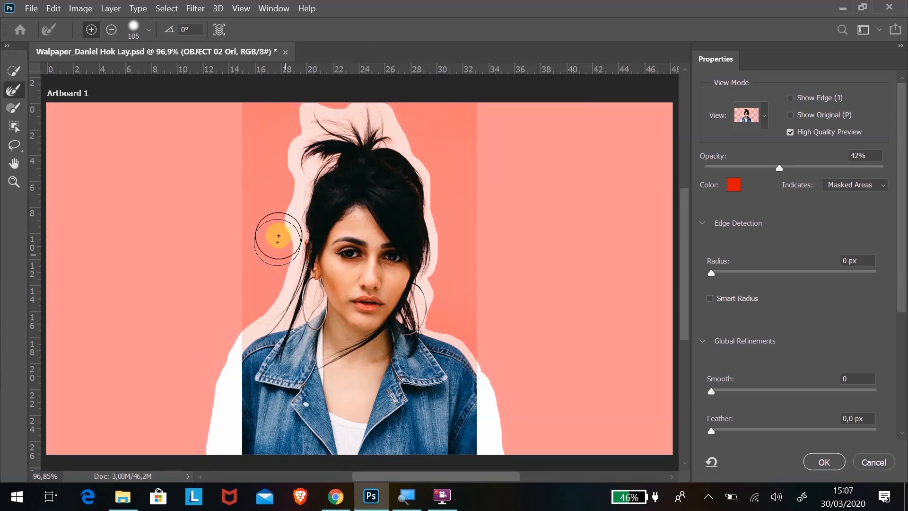
scroll(295, 224, down, 2)
scroll(294, 224, up, 2)
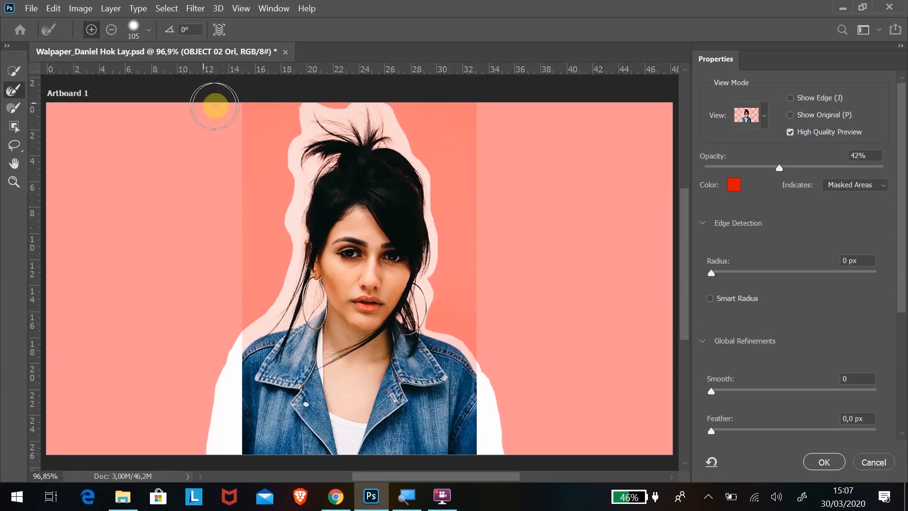
scroll(286, 241, down, 3)
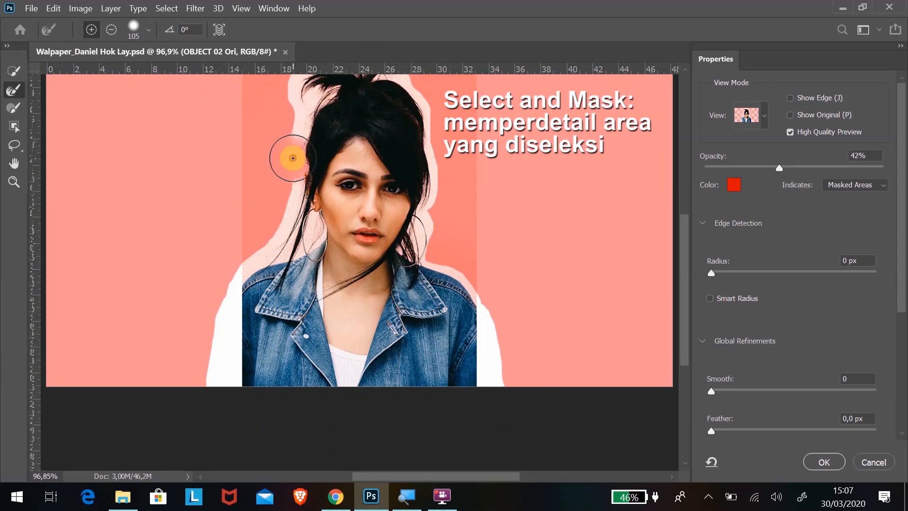
mouse_move(293, 158)
mouse_down()
mouse_move(290, 172)
mouse_move(292, 96)
mouse_up()
scroll(292, 117, up, 3)
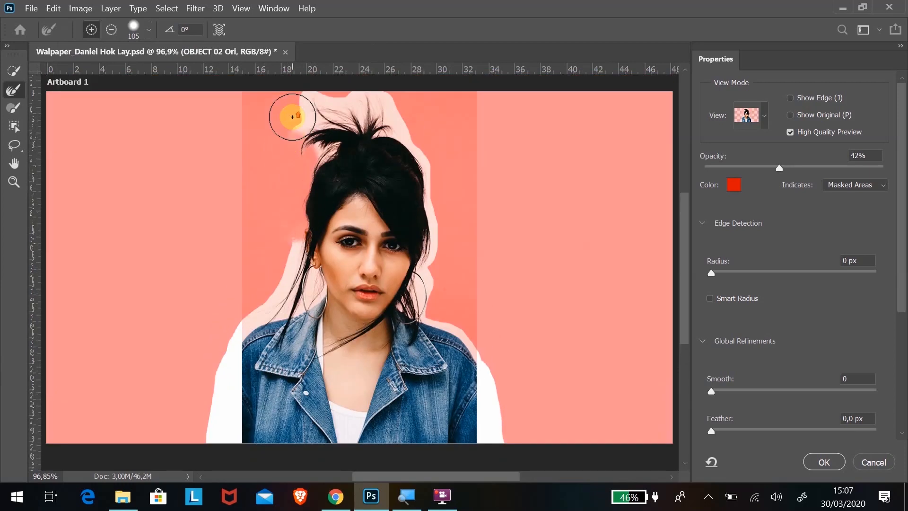
scroll(292, 117, up, 1)
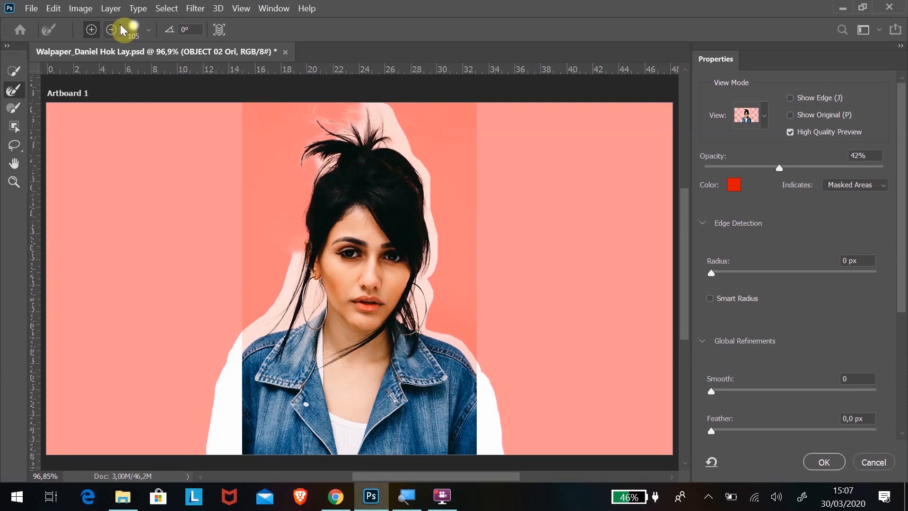
Enlarge the Refine Edge Brush to 306 px and brush over the backdrop margin right of the woman's hair.
click(149, 29)
drag(142, 66, 160, 69)
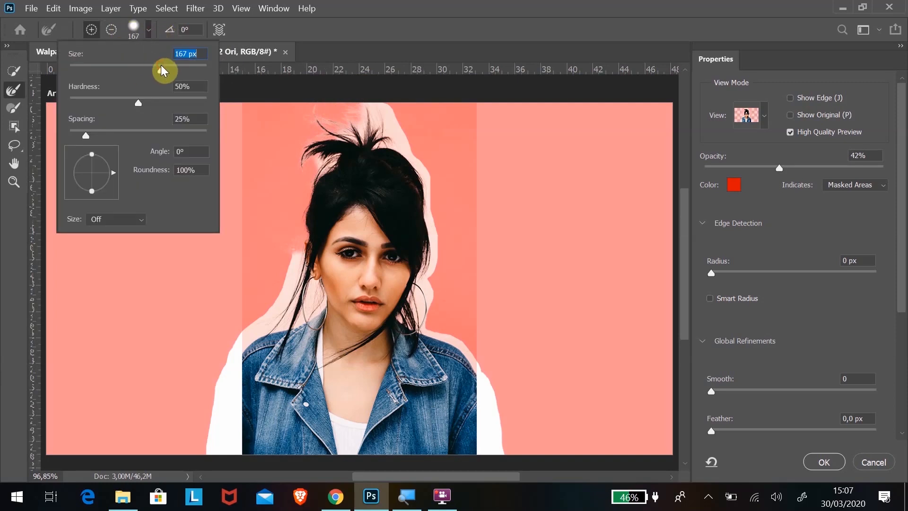
click(180, 70)
click(300, 96)
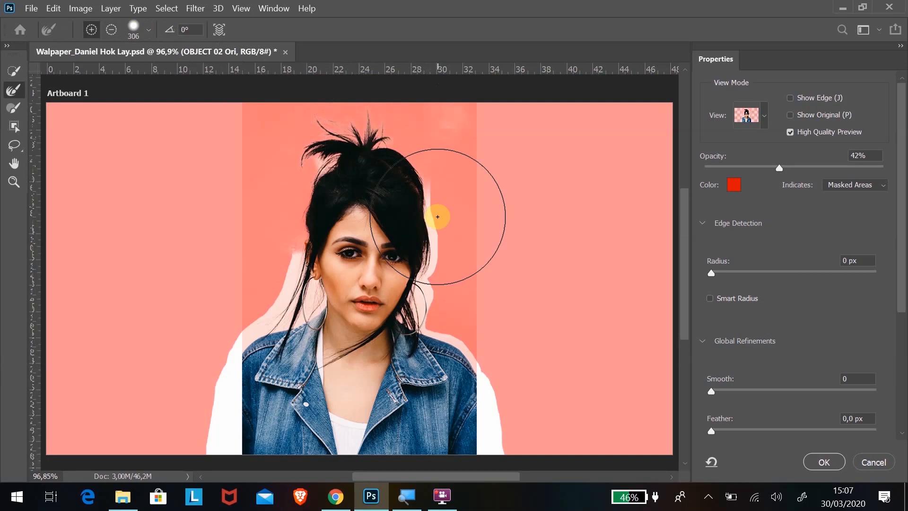
mouse_move(453, 130)
mouse_down()
mouse_move(450, 154)
mouse_move(466, 134)
mouse_move(432, 228)
mouse_up()
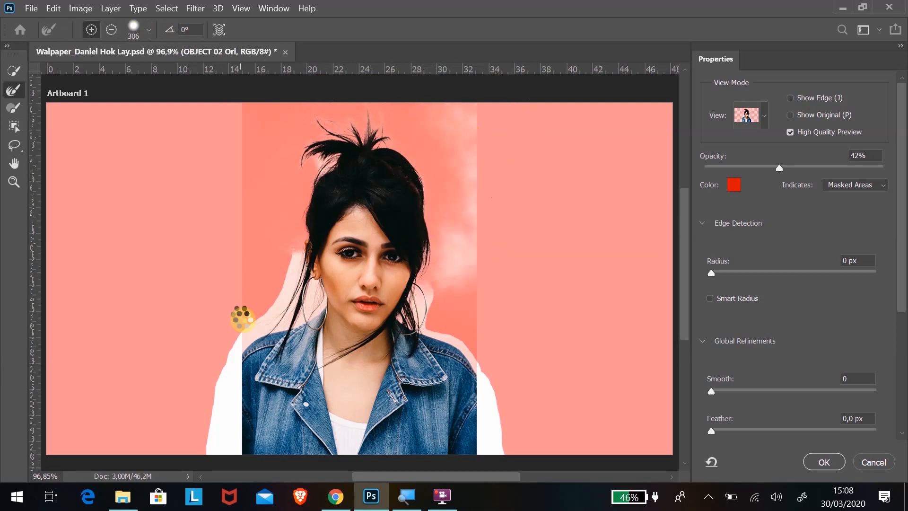
Reduce the Refine Edge Brush to 118 px and brush the backdrop margins beside the loose hair strands and above both shoulders.
click(149, 30)
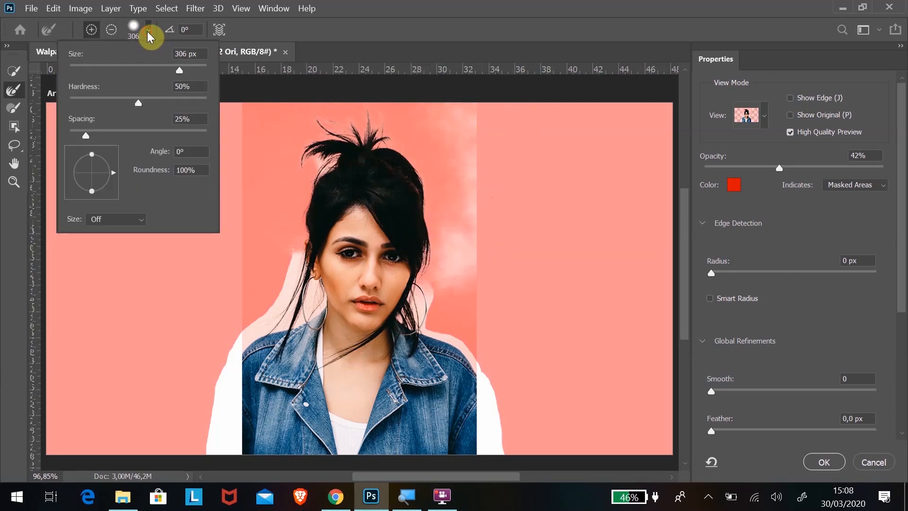
click(146, 65)
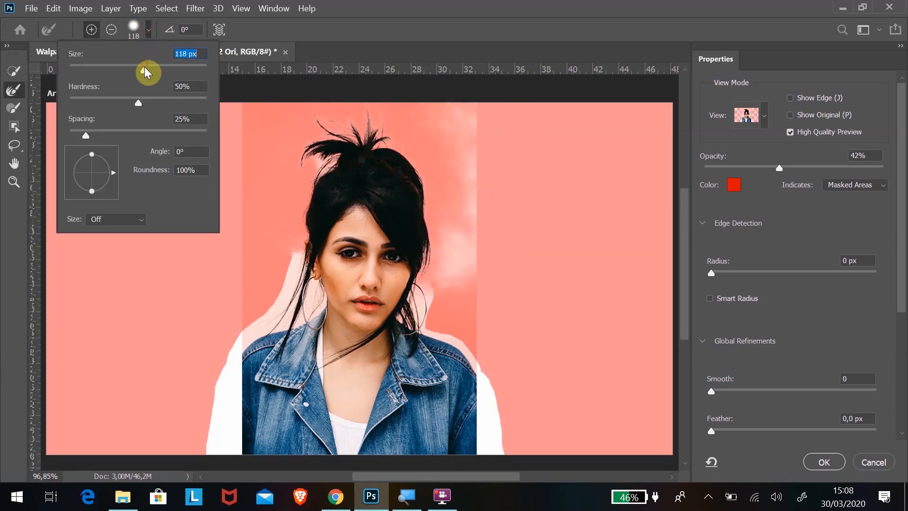
click(290, 276)
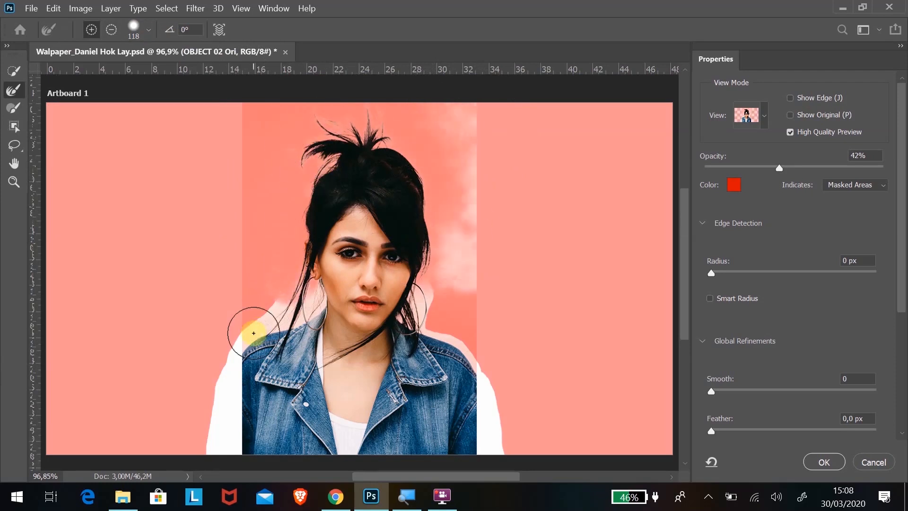
mouse_move(436, 296)
mouse_down()
mouse_move(456, 370)
mouse_move(470, 364)
mouse_move(469, 353)
mouse_move(449, 326)
mouse_move(424, 324)
mouse_move(415, 300)
mouse_move(467, 156)
mouse_move(456, 285)
mouse_move(294, 271)
mouse_move(283, 304)
mouse_move(314, 274)
mouse_move(317, 294)
mouse_move(313, 287)
mouse_up()
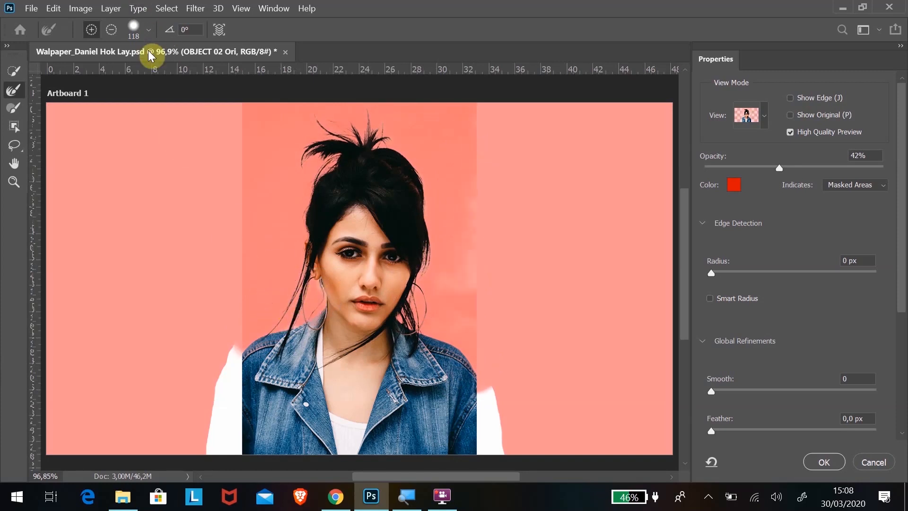
Set the Refine Edge Brush to 48 px and refine the fine strands near the earring and around the hair outline.
key(ctrl+plus)
key(ctrl+plus)
click(148, 30)
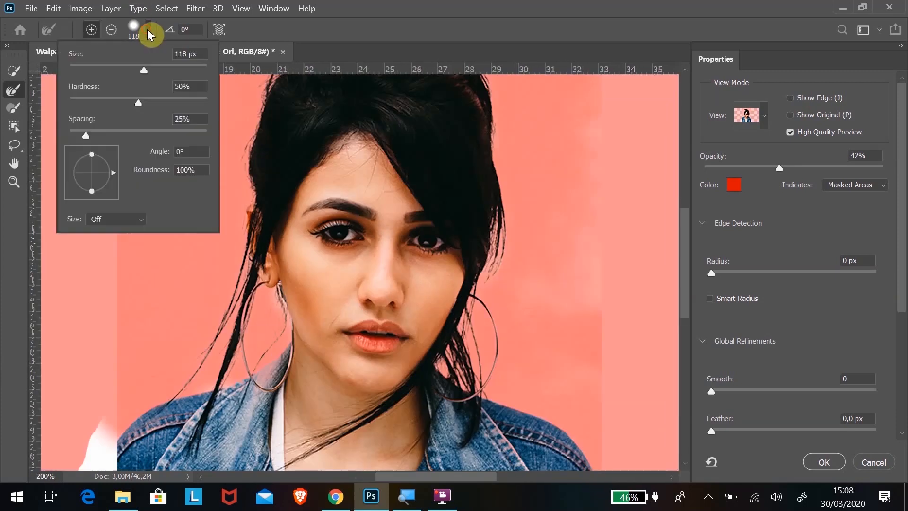
click(102, 70)
mouse_move(276, 300)
mouse_down()
mouse_move(288, 308)
mouse_move(269, 328)
mouse_move(293, 316)
mouse_up()
scroll(500, 280, up, 5)
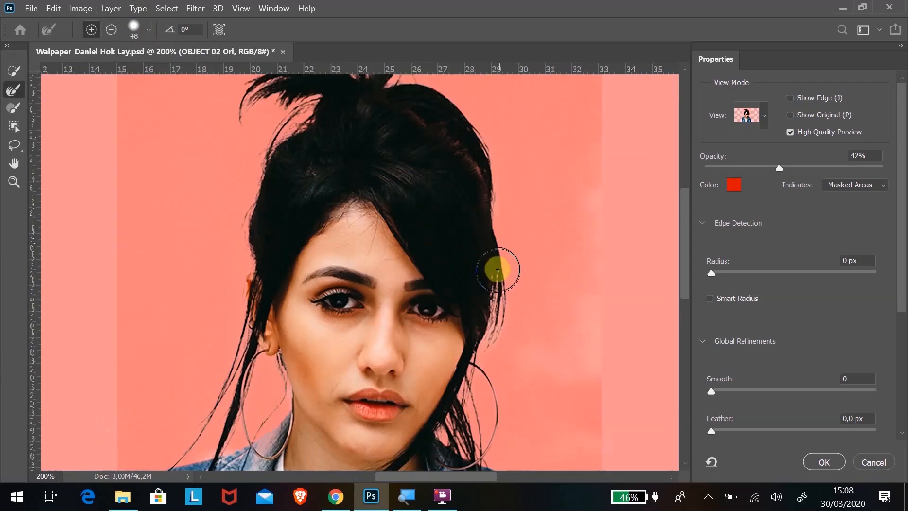
mouse_move(373, 105)
mouse_down()
mouse_move(418, 149)
mouse_move(528, 175)
mouse_move(579, 210)
mouse_up()
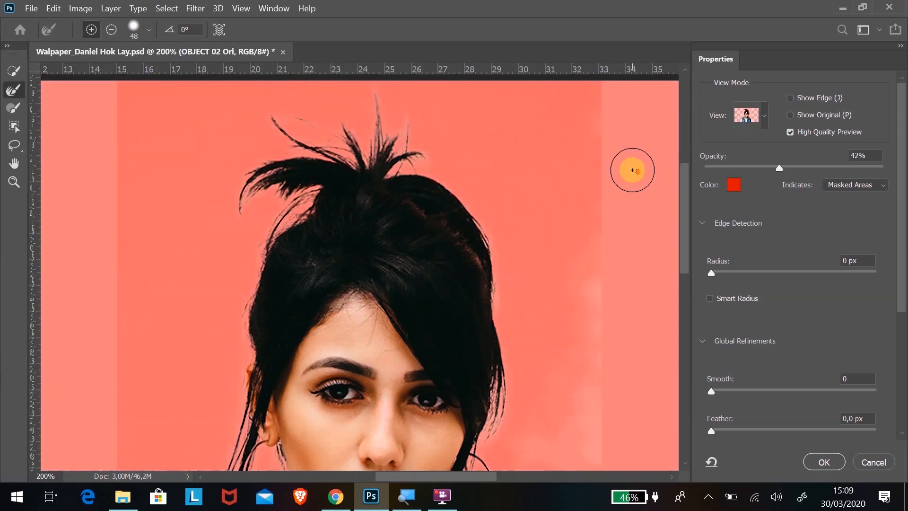
Brush over the leftover backdrop patches right of the woman and along her hair down to the left shoulder.
drag(567, 477, 480, 477)
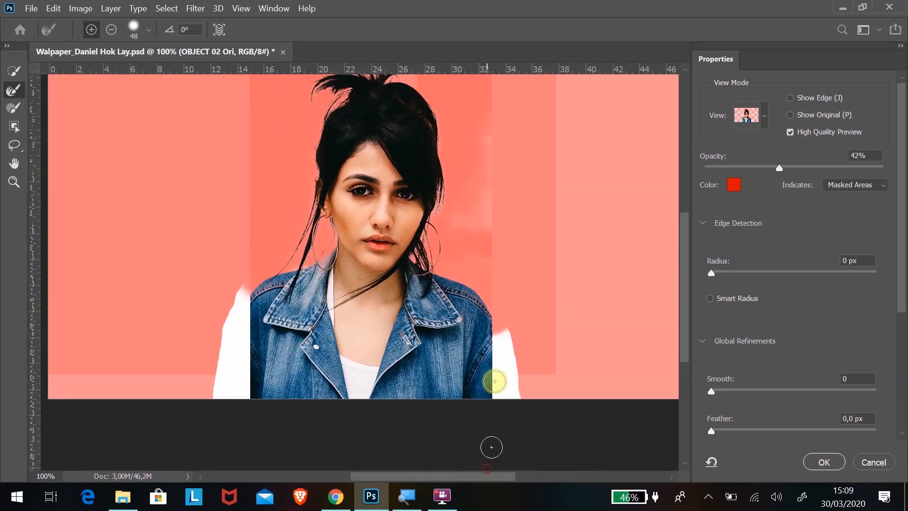
scroll(500, 252, up, 1)
scroll(500, 252, up, 1)
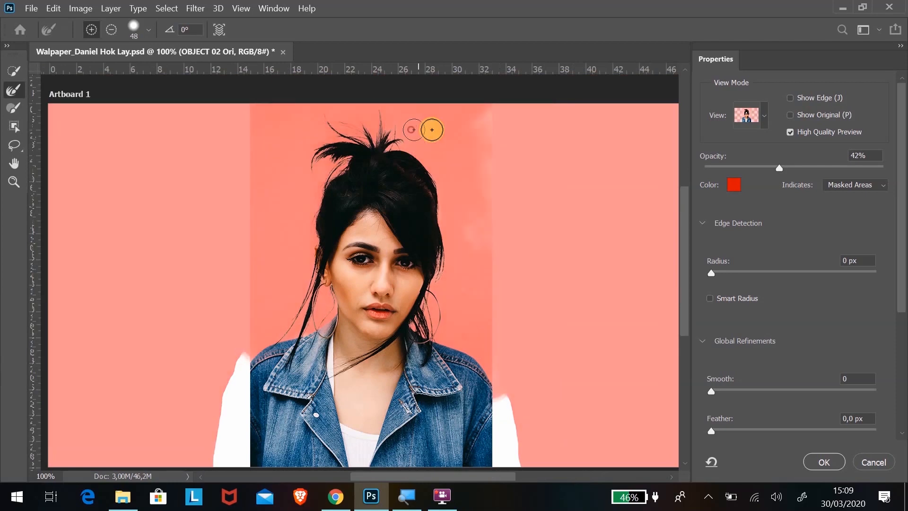
mouse_move(483, 345)
mouse_down()
mouse_move(471, 300)
mouse_move(483, 251)
mouse_move(515, 207)
mouse_move(502, 141)
mouse_up()
mouse_move(417, 132)
mouse_down()
mouse_move(361, 133)
mouse_move(278, 155)
mouse_move(279, 276)
mouse_move(299, 356)
mouse_move(278, 348)
mouse_up()
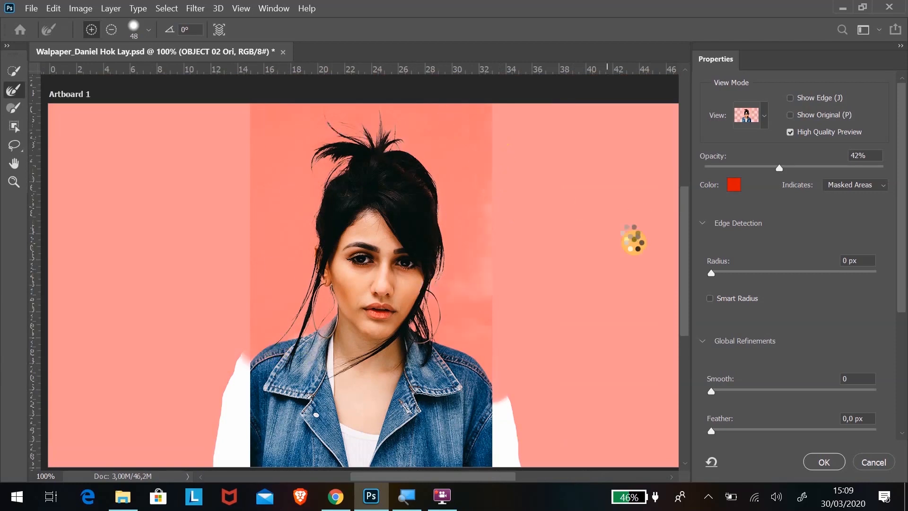
Apply the Select and Mask refinement and copy the selected woman to a new layer.
click(824, 461)
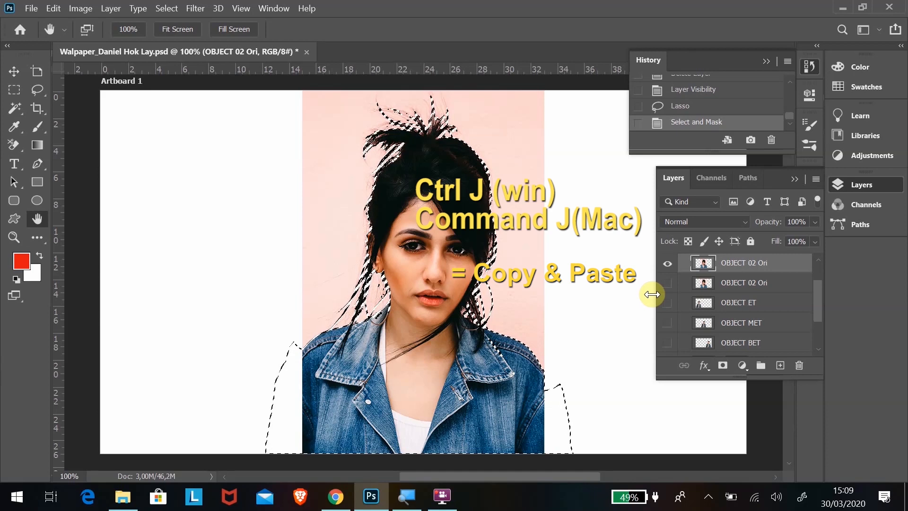
key(ctrl+j)
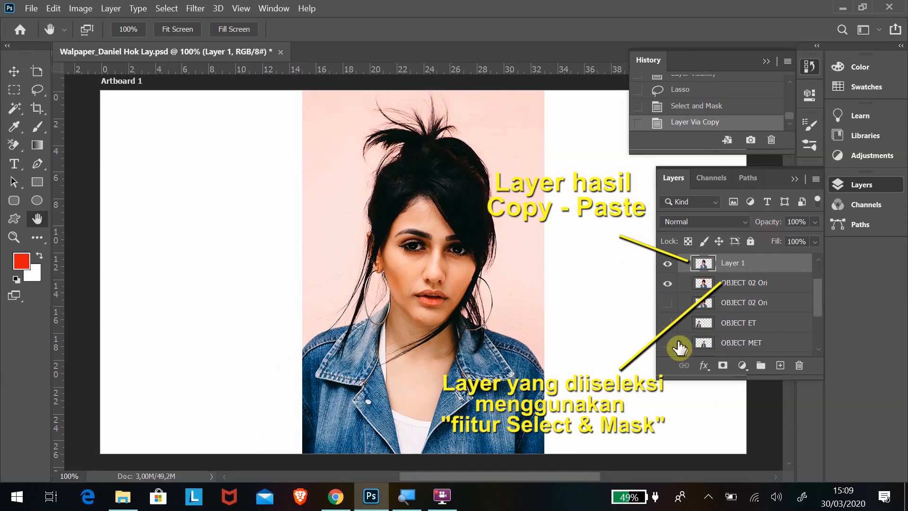
Hide the OBJECT 02 Ori layer used for the copy and show the BACKGROUND layer behind the cutout.
click(753, 285)
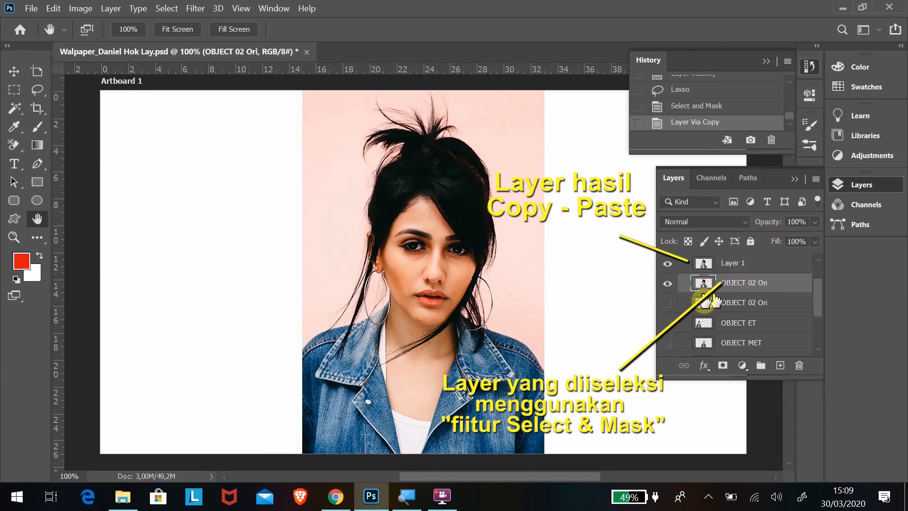
click(667, 284)
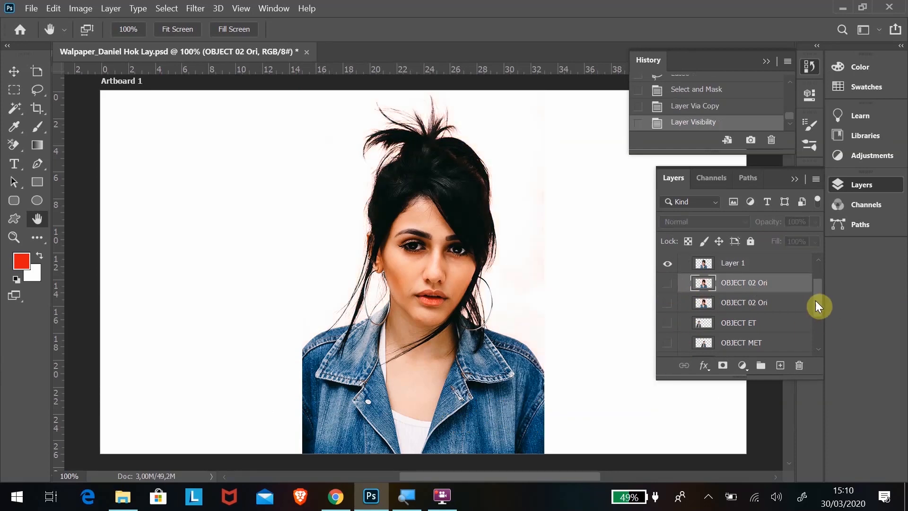
drag(817, 304, 818, 340)
click(668, 350)
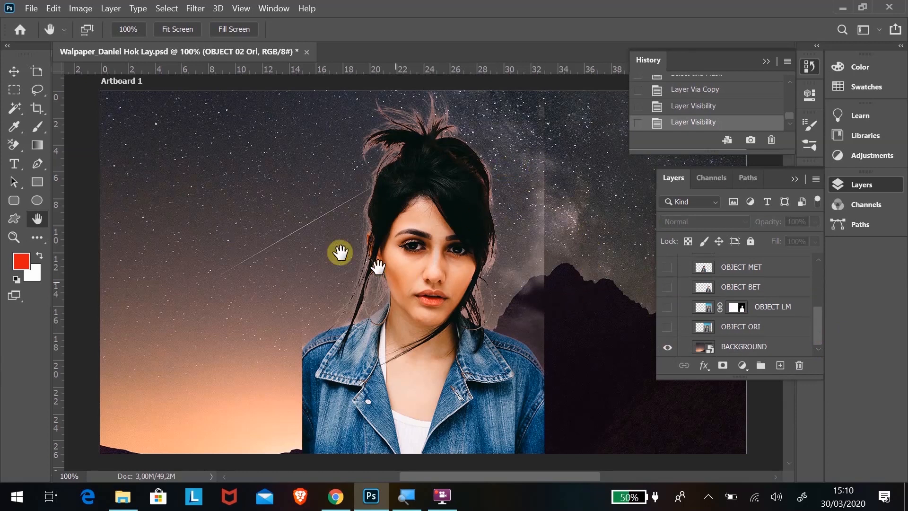
Draw a loose Lasso selection around the woman on OBJECT SM 02, including her shoulders down to the photo's lower edge.
scroll(435, 154, up, 2)
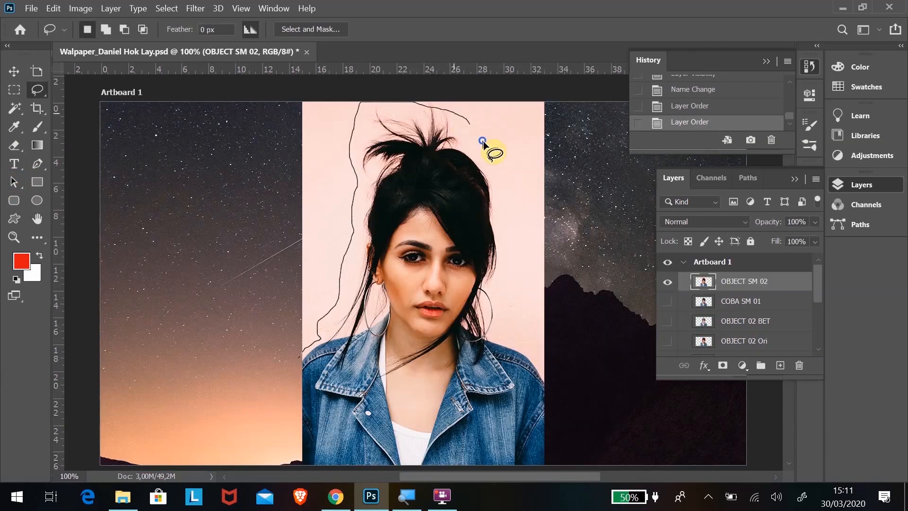
drag(487, 146, 511, 199)
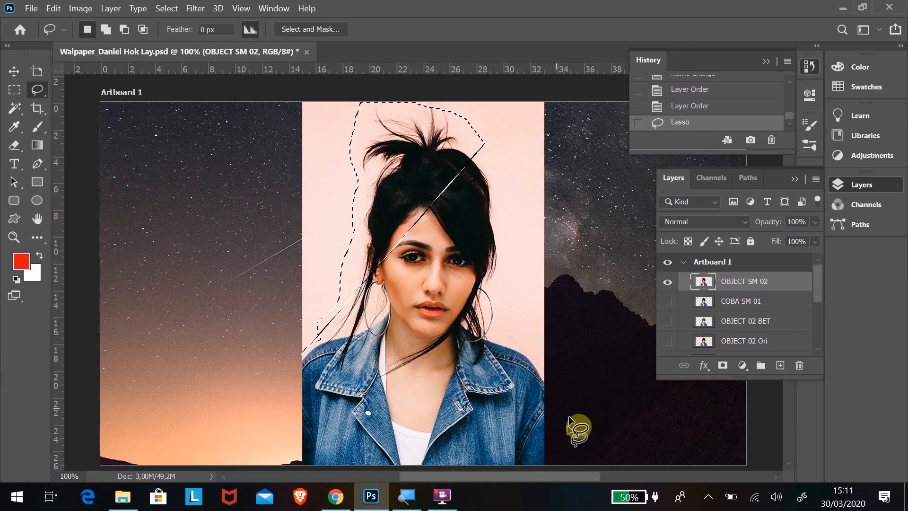
drag(568, 397, 522, 350)
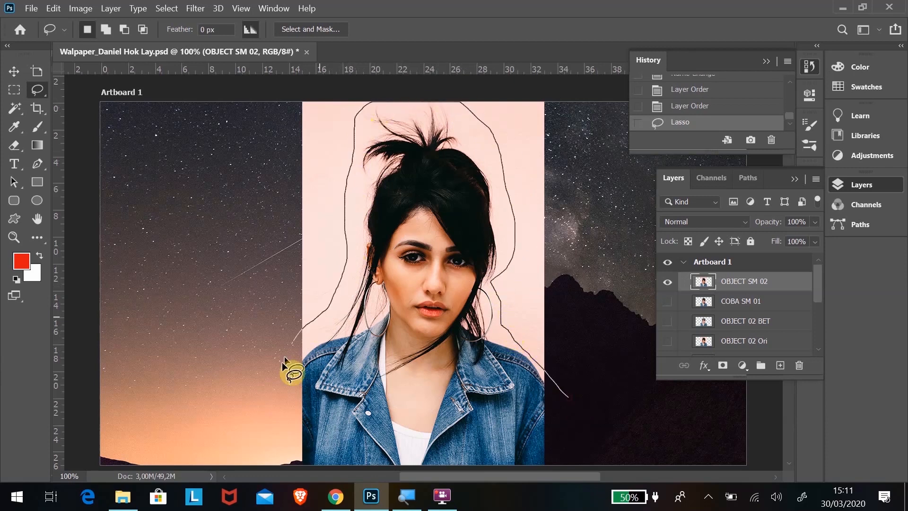
drag(573, 508, 565, 395)
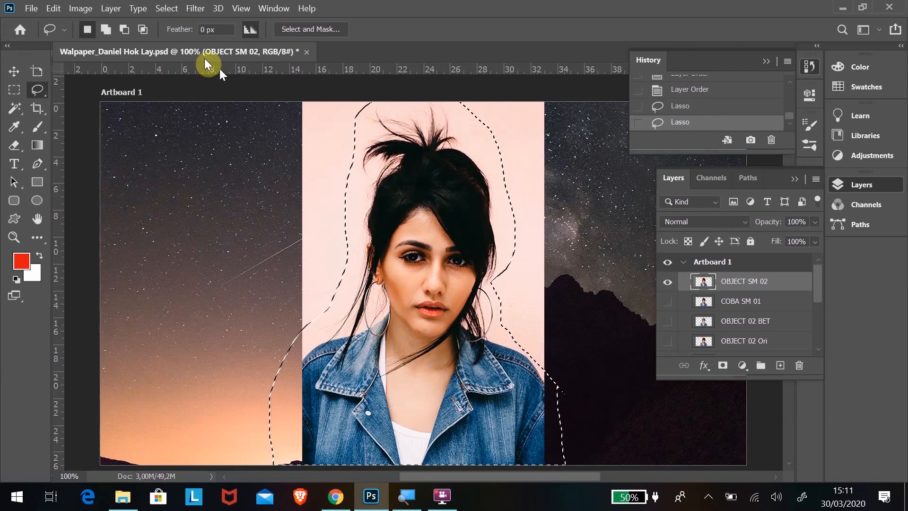
Open the selection in Select and Mask with overlay opacity 46%, Smooth 4 and Feather 0.6 px.
click(168, 9)
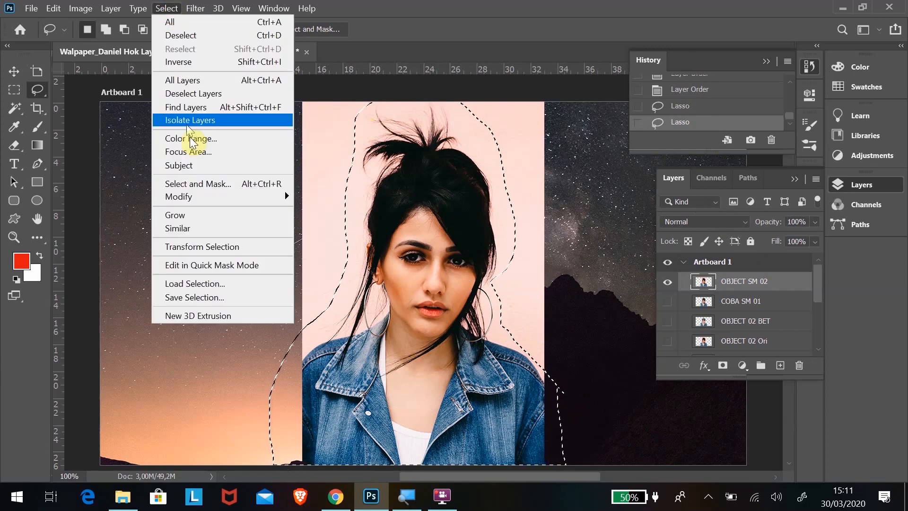
click(206, 185)
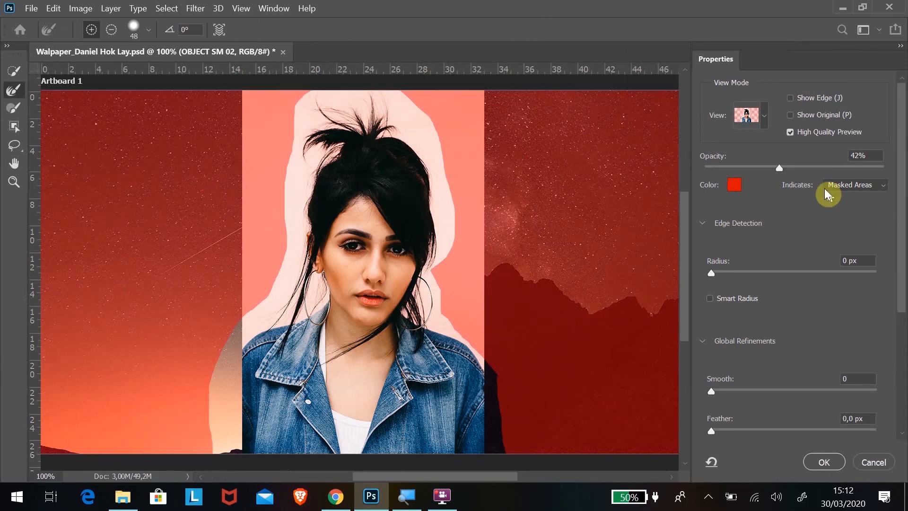
drag(779, 166, 787, 169)
drag(716, 394, 718, 395)
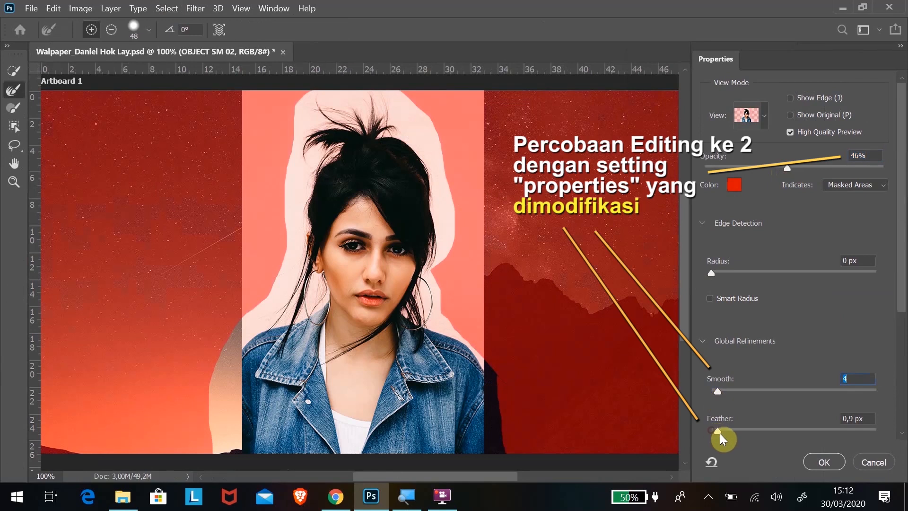
drag(720, 433, 717, 432)
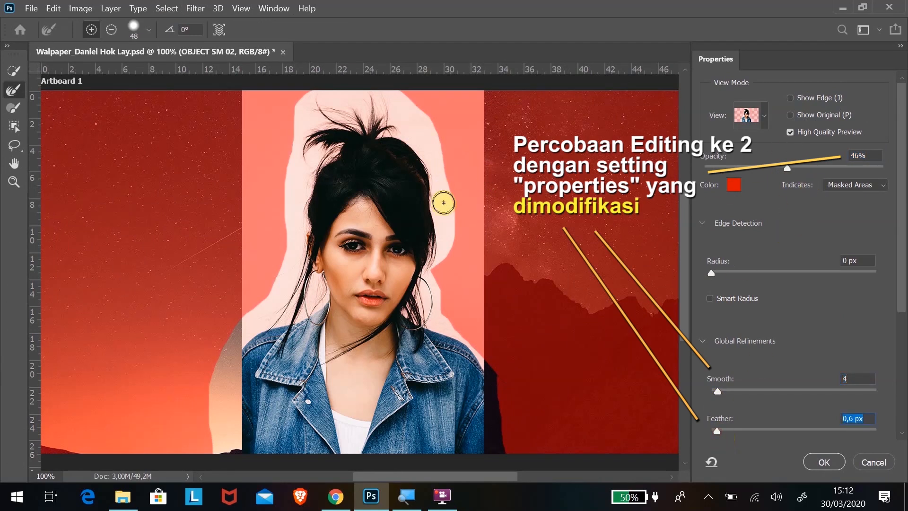
Refine the selection edge along the hair beside the woman's face and above her shoulder, enlarging the Refine Edge brush to 79.
click(14, 182)
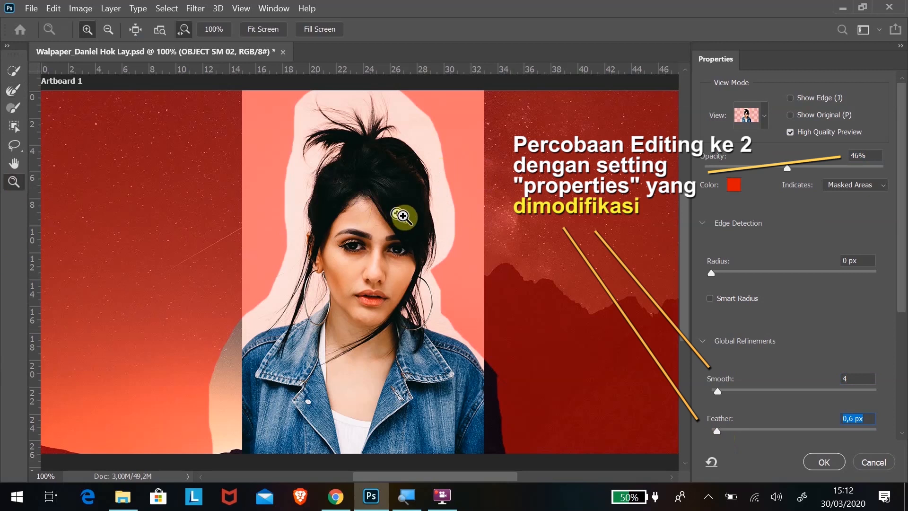
drag(404, 217, 432, 266)
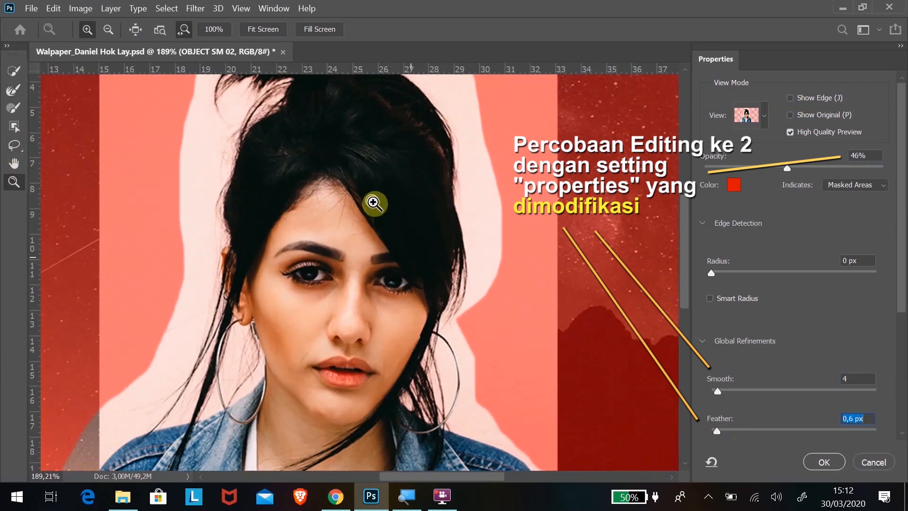
click(14, 93)
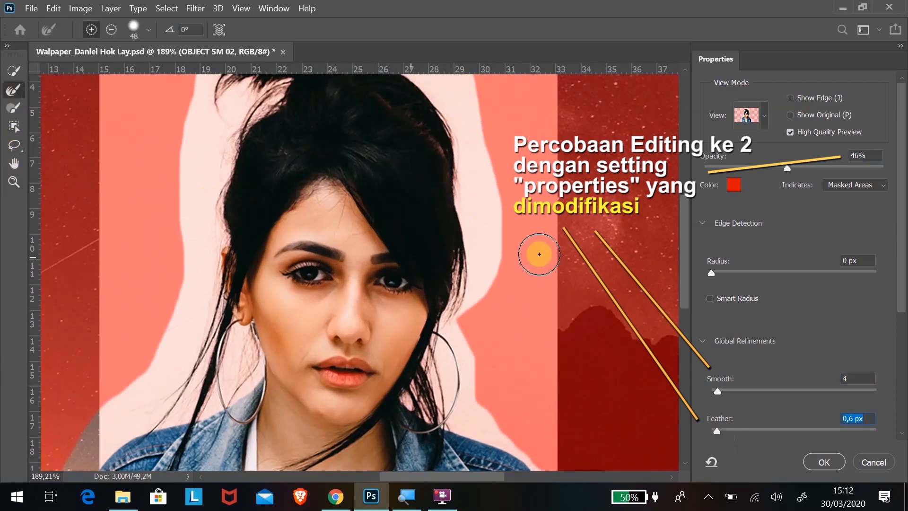
mouse_move(477, 220)
mouse_down()
mouse_move(449, 106)
mouse_move(497, 196)
mouse_move(491, 173)
mouse_move(471, 359)
mouse_move(447, 319)
mouse_move(448, 364)
mouse_up()
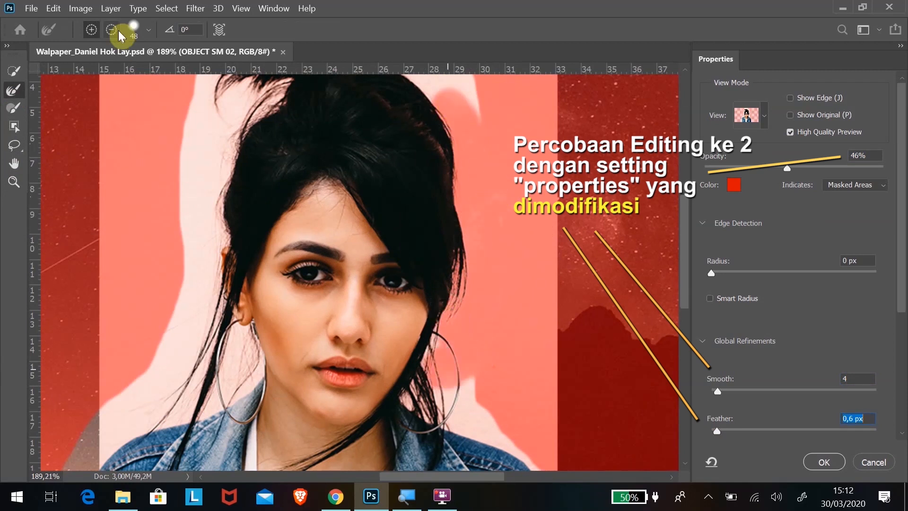
click(134, 31)
drag(90, 71, 99, 71)
drag(478, 417, 435, 345)
drag(469, 147, 465, 104)
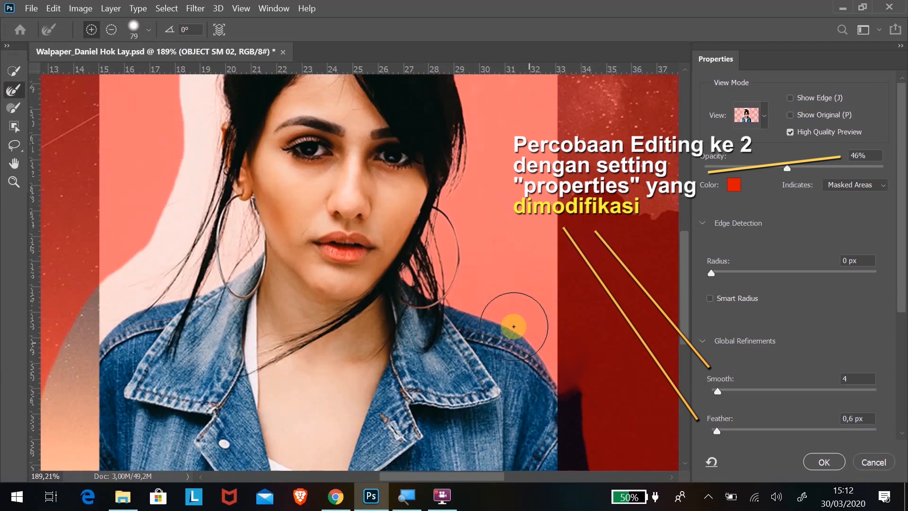
Brush the Refine Edge tool over the topknot hair and down the ear side to the loose strands and shoulder.
scroll(473, 236, up, 3)
mouse_move(330, 170)
mouse_down()
mouse_move(345, 162)
mouse_move(280, 158)
mouse_up()
click(148, 30)
drag(132, 70, 136, 70)
mouse_move(235, 235)
mouse_down()
mouse_move(281, 174)
mouse_move(208, 310)
mouse_move(203, 350)
mouse_up()
scroll(203, 351, down, 3)
mouse_move(174, 233)
mouse_down()
mouse_move(188, 368)
mouse_move(115, 432)
mouse_move(227, 387)
mouse_up()
Reduce the Refine Edge brush to 46, refine the remaining loose strands and check the whole cutout edge.
click(139, 31)
drag(115, 69, 99, 70)
click(246, 349)
scroll(280, 263, up, 4)
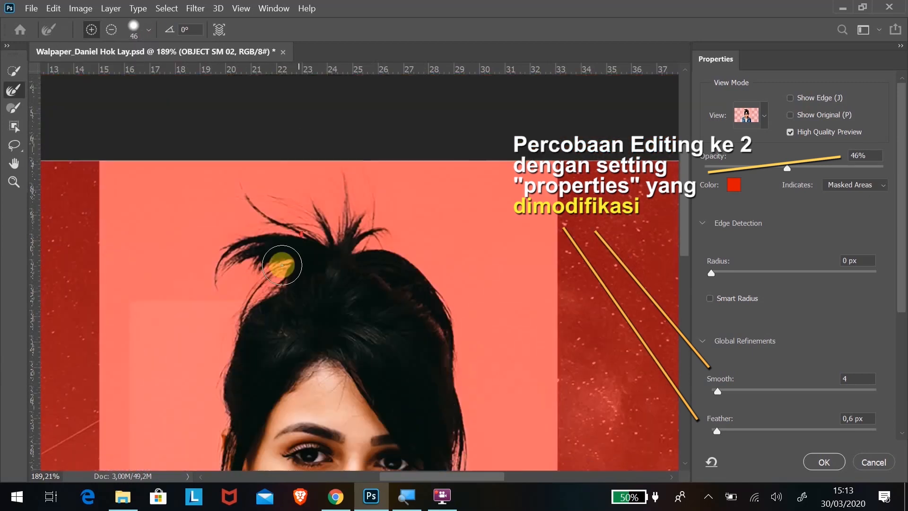
scroll(432, 217, down, 6)
scroll(500, 184, up, 2)
key(ctrl+minus)
key(ctrl+minus)
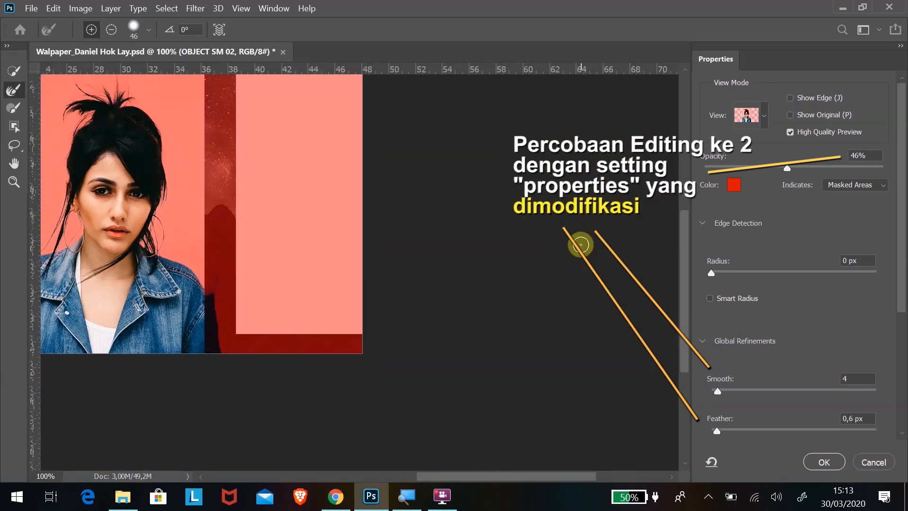
scroll(495, 216, up, 2)
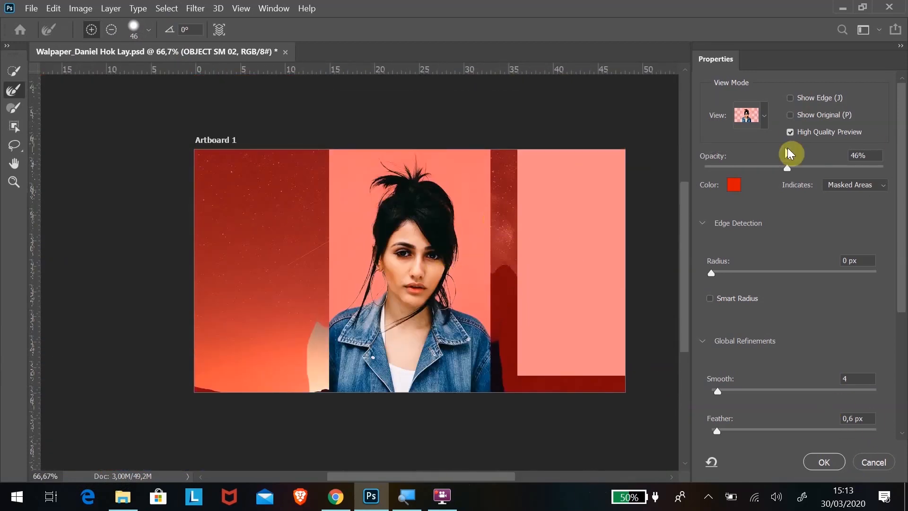
Apply the refined selection, copy the woman to a new layer and hide the OBJECT SM 02 layer.
click(827, 458)
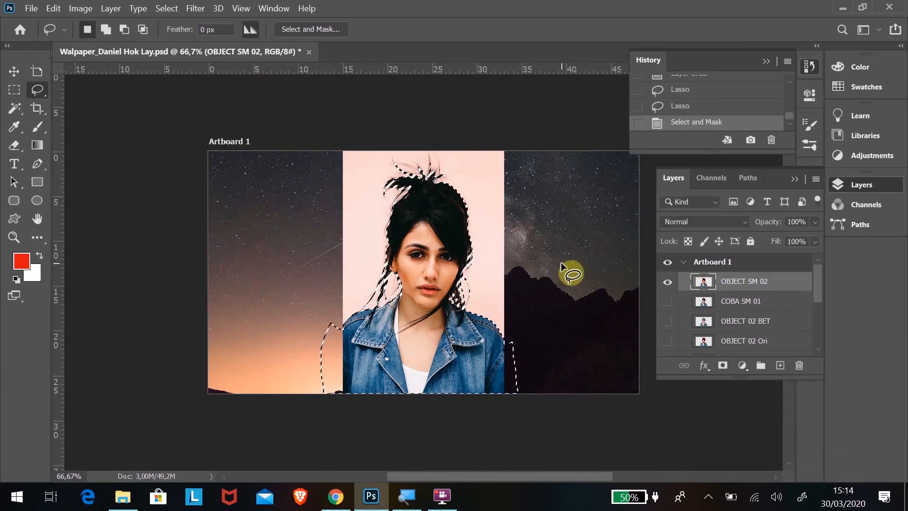
key(ctrl+j)
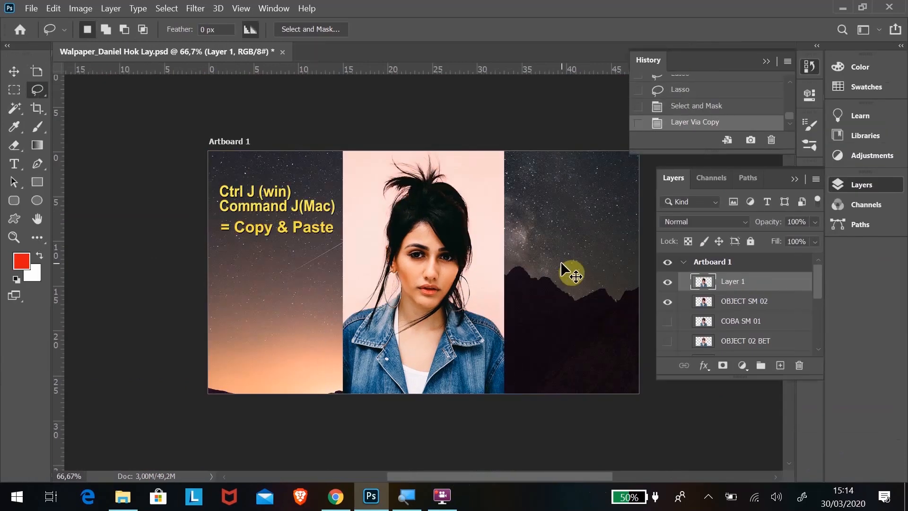
click(668, 302)
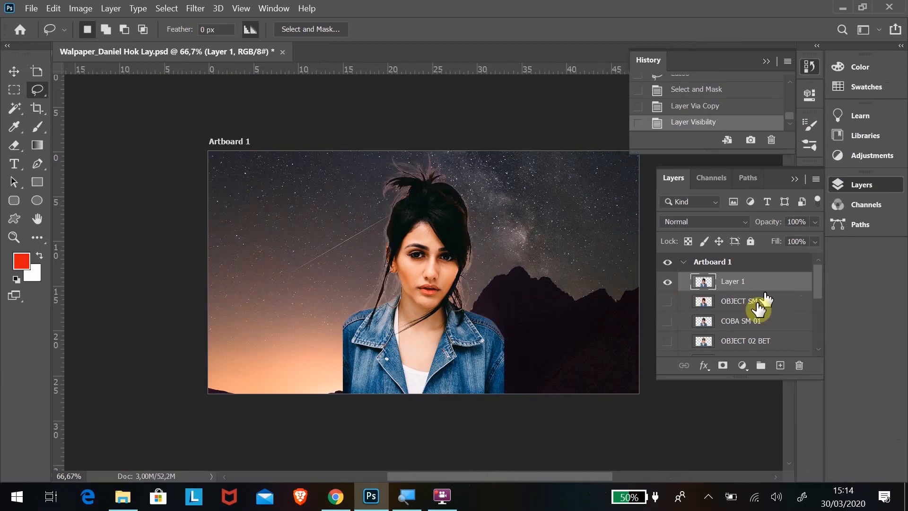
Show COBA SM 01 and OBJECT 02 BET, stack them directly beneath Layer 1 and spread the three cutouts side by side.
drag(743, 326, 742, 294)
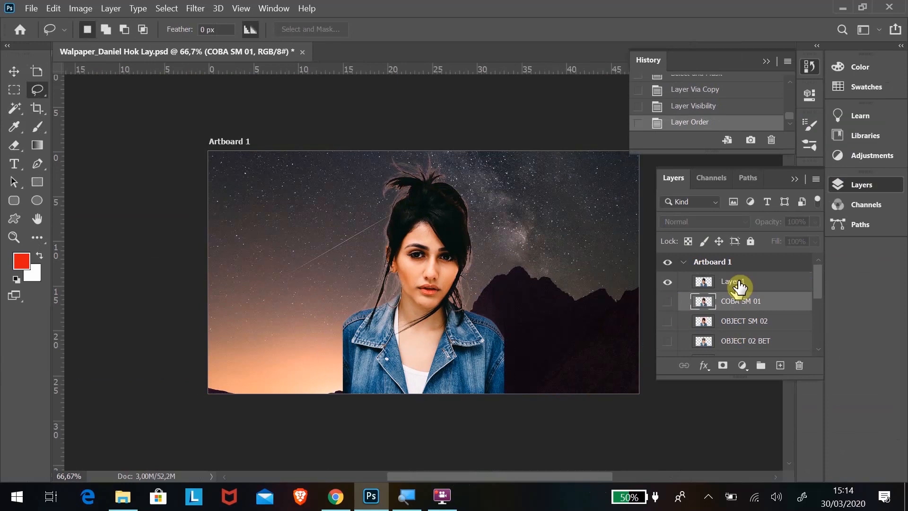
click(667, 301)
key(v)
drag(441, 241, 482, 241)
key(ctrl+minus)
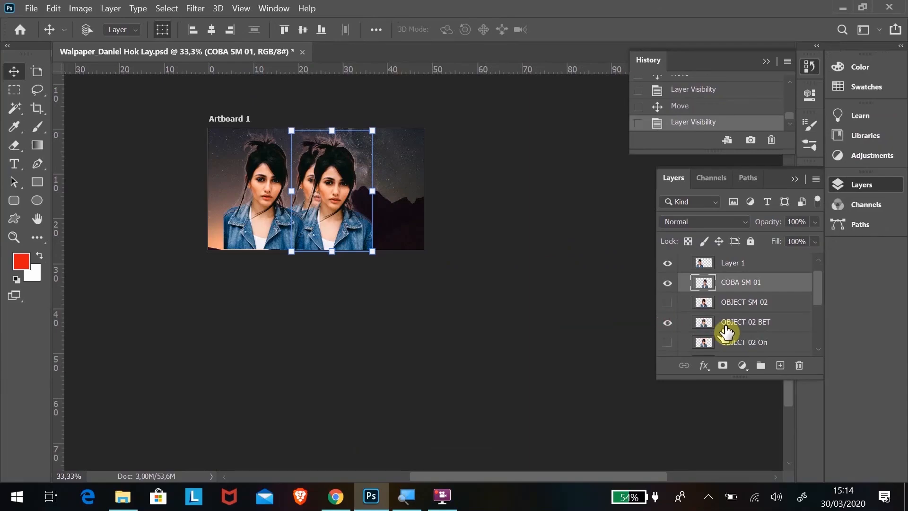
drag(724, 331, 724, 302)
Compare the hair edges of the three side-by-side cutouts against the night sky.
key(z)
scroll(416, 234, up, 5)
scroll(416, 235, down, 3)
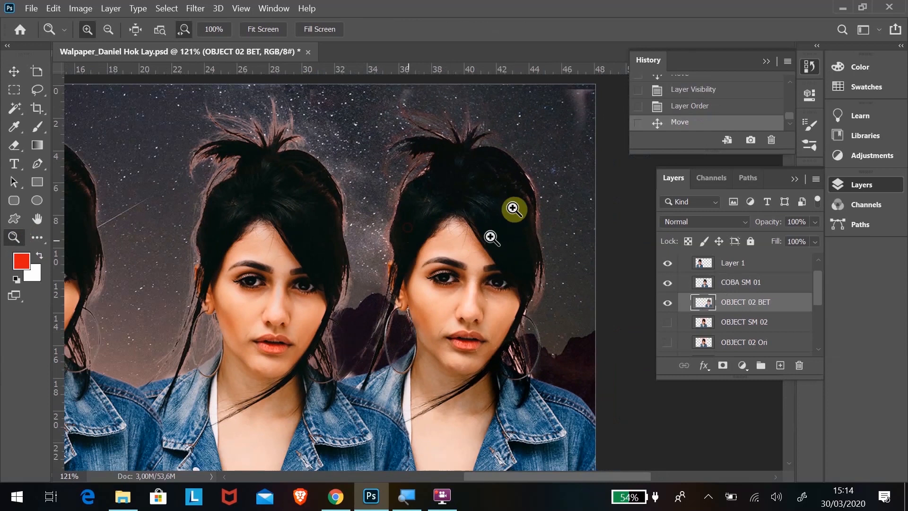
scroll(318, 262, down, 4)
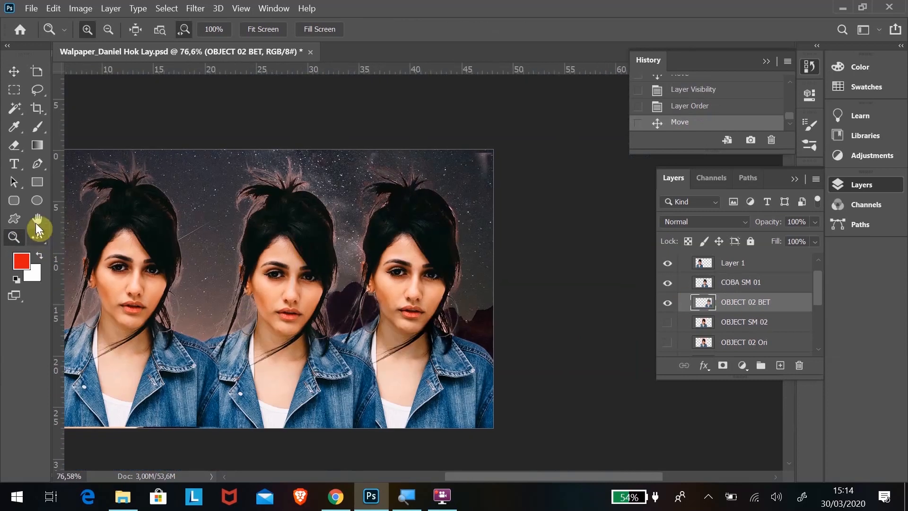
click(37, 220)
drag(191, 198, 296, 131)
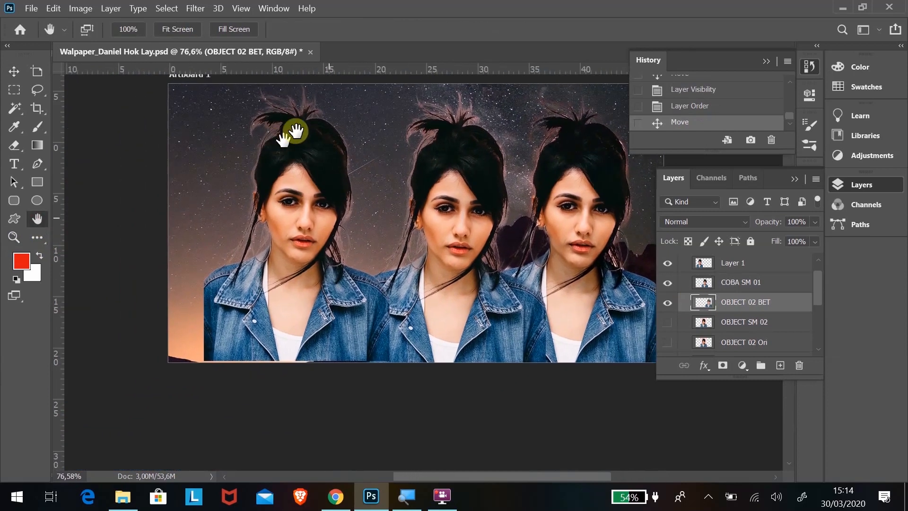
Hide the OBJECT 02 BET, COBA SM 01 and lower Layer 1 layers, leaving only the duplicated cutout over the background.
click(690, 306)
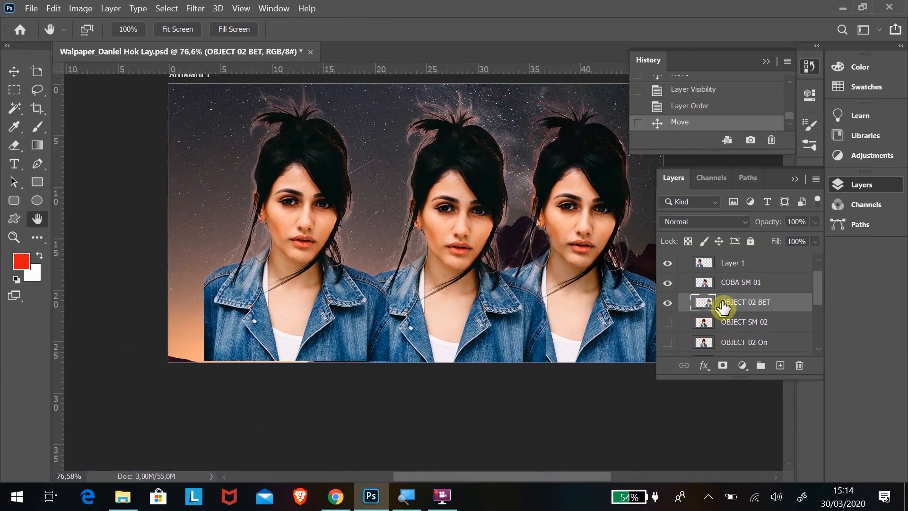
click(667, 302)
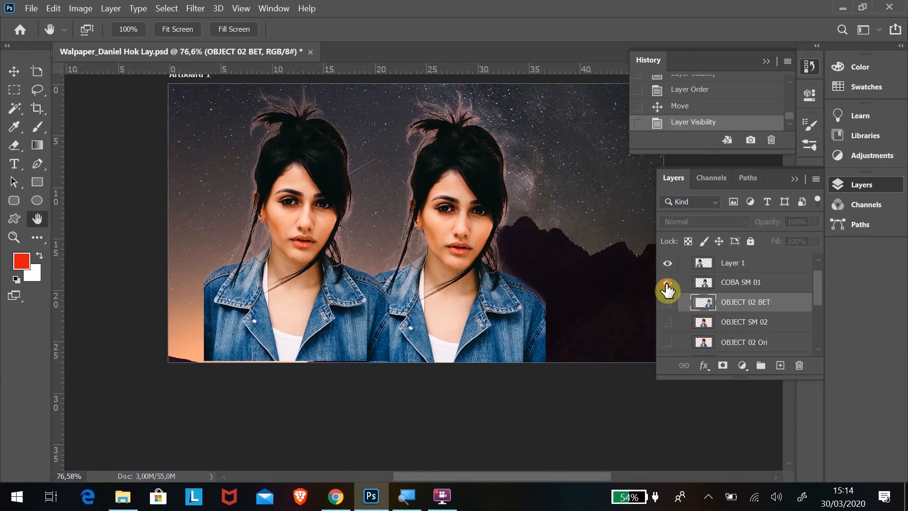
click(668, 283)
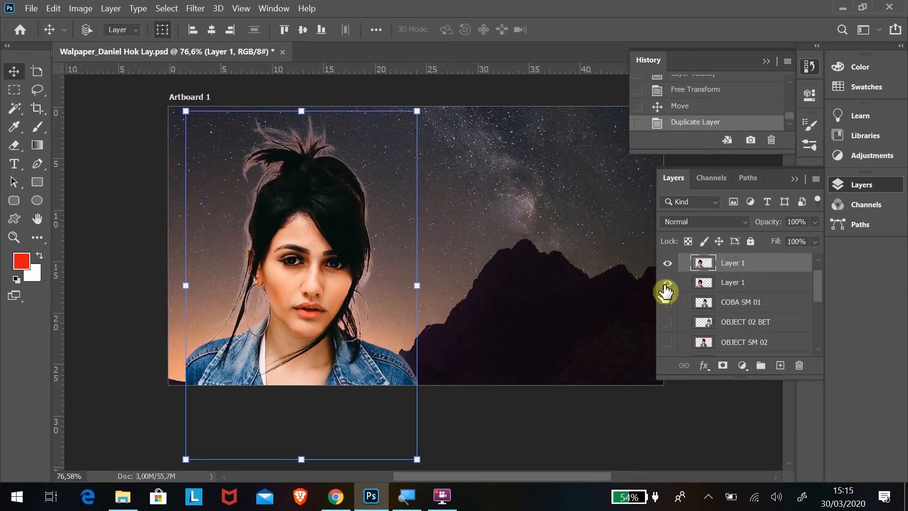
click(667, 283)
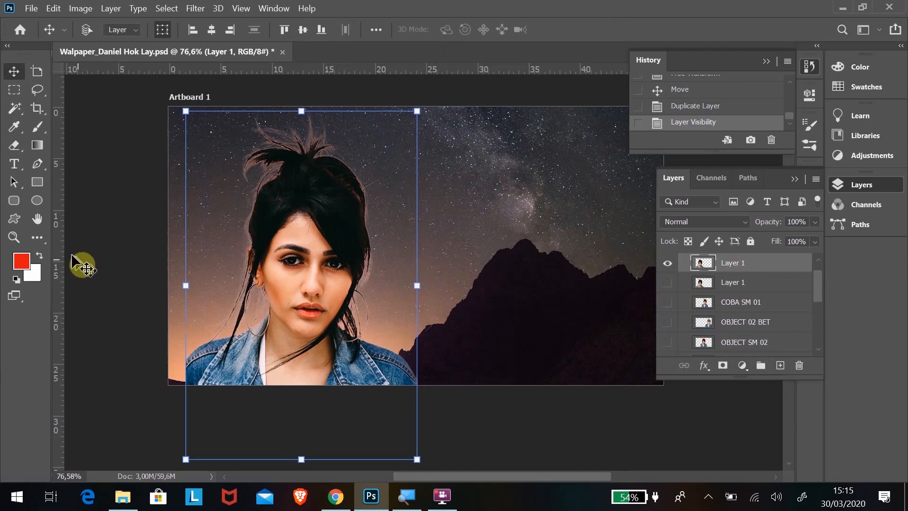
Darken the light fringe around the woman's hair and loose strands with the Burn tool, Midtones range, 50% exposure.
click(35, 236)
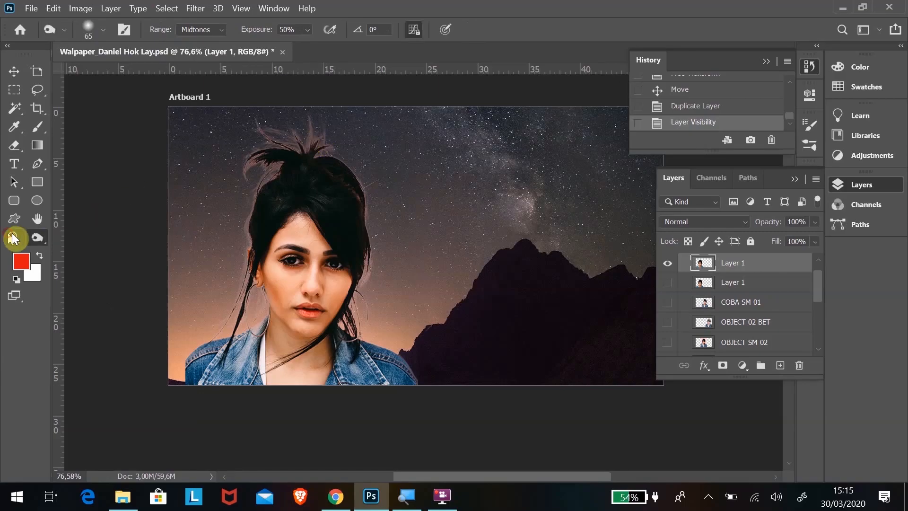
click(13, 238)
drag(304, 142, 354, 219)
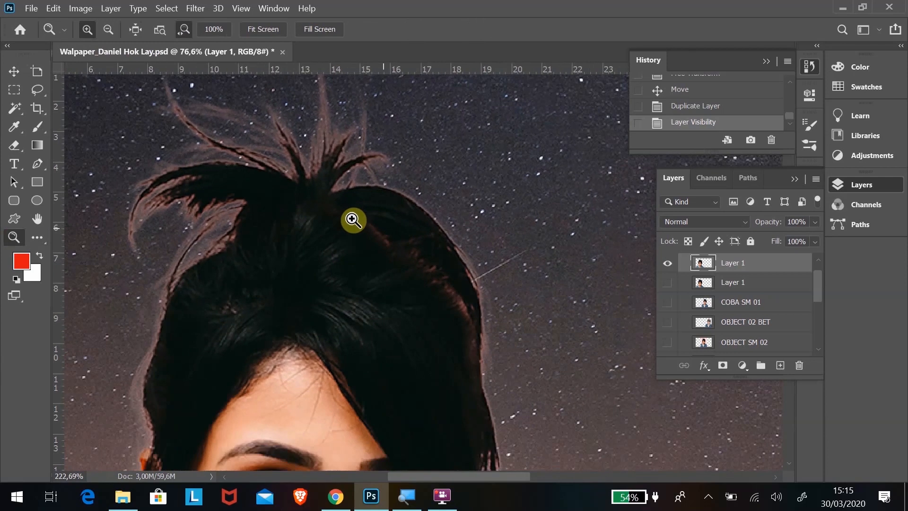
click(37, 238)
click(66, 206)
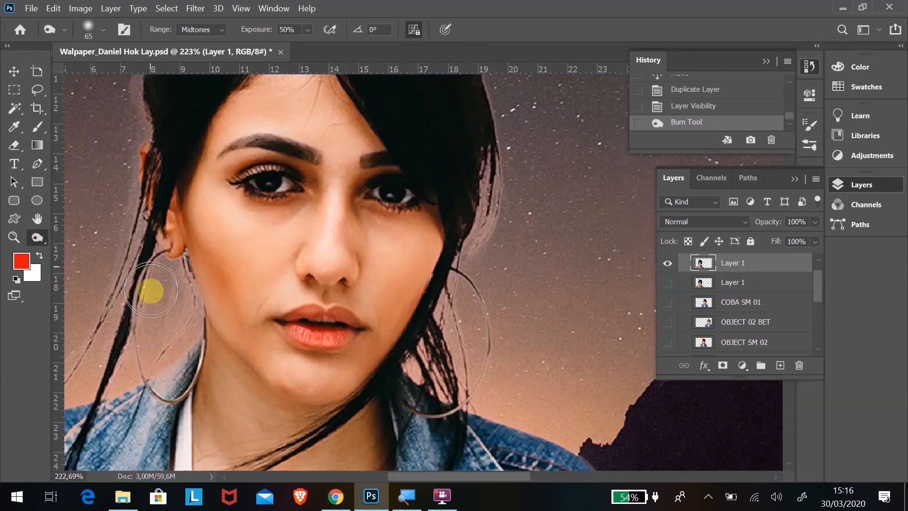
drag(490, 156, 478, 252)
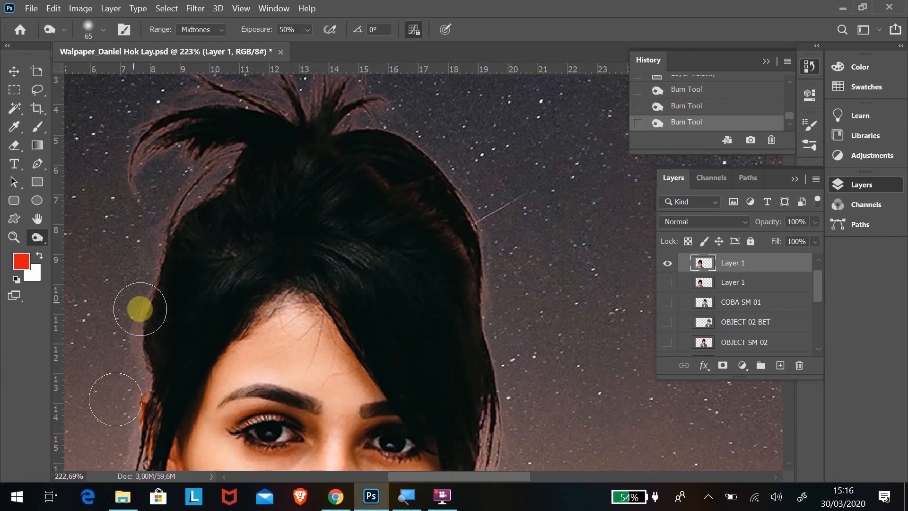
scroll(324, 145, up, 3)
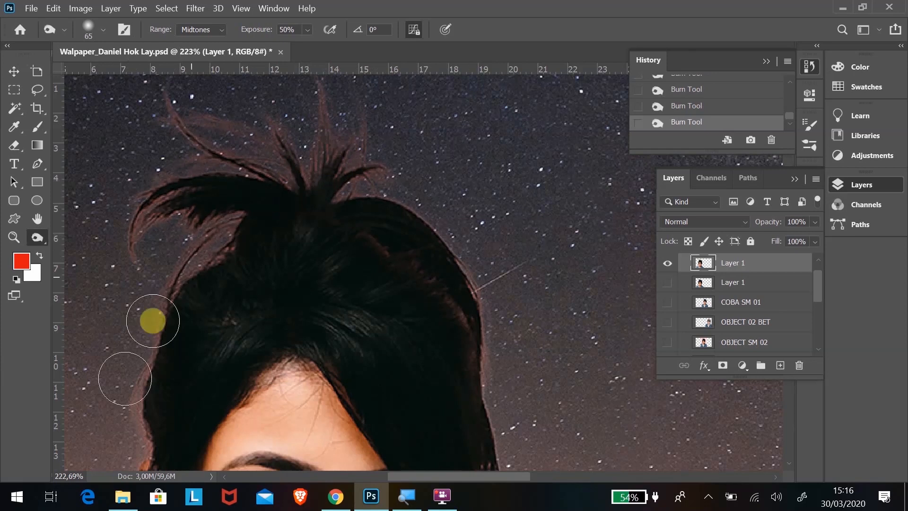
key(ctrl+1)
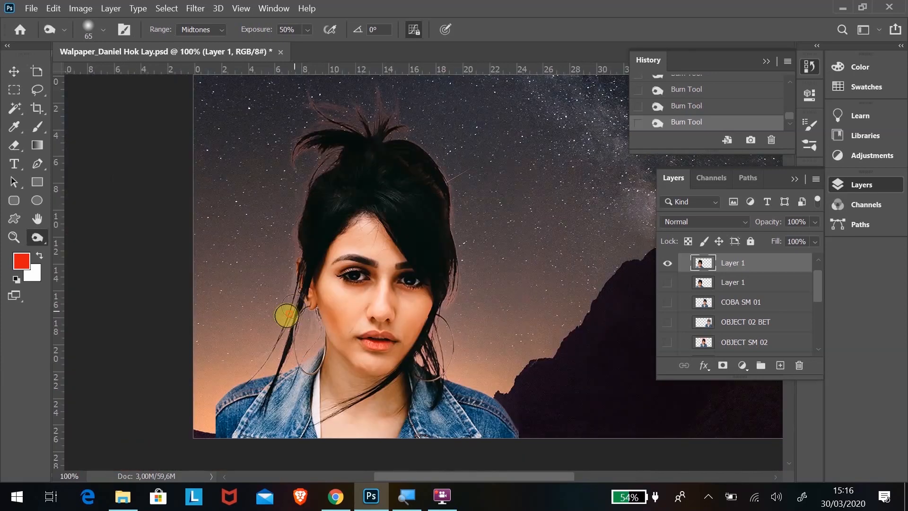
scroll(286, 316, down, 4)
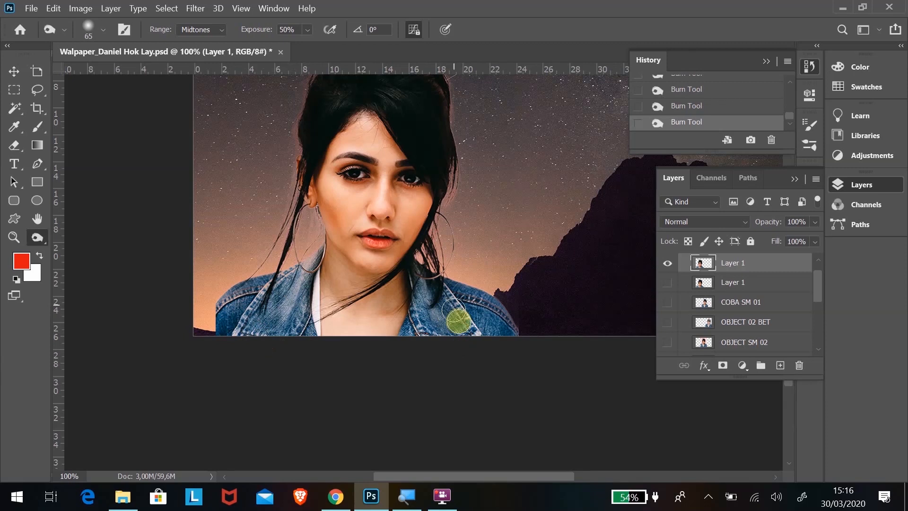
scroll(436, 142, up, 5)
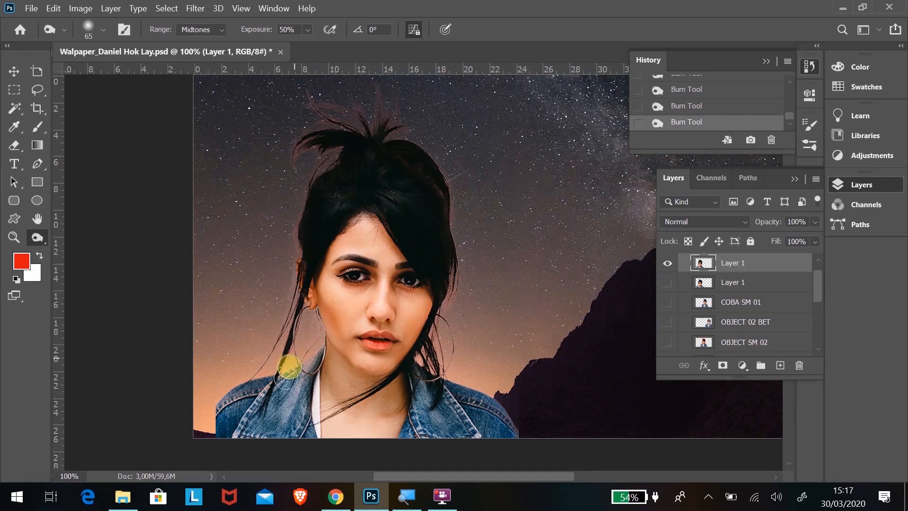
scroll(142, 307, down, 1)
Brighten the woman's face, forehead, cheeks and neck with the Dodge tool, Midtones range, 50% exposure.
right_click(37, 237)
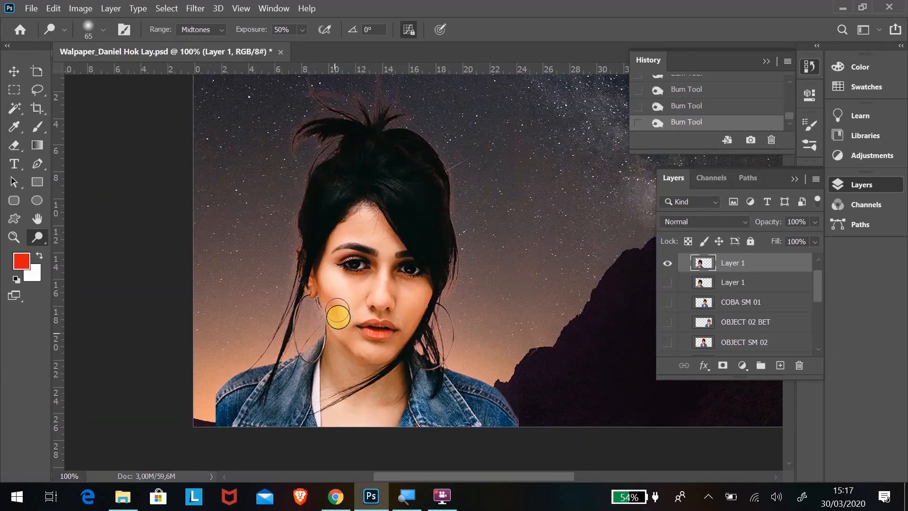
mouse_move(337, 376)
mouse_down()
mouse_move(349, 355)
mouse_move(379, 400)
mouse_up()
drag(368, 351, 338, 313)
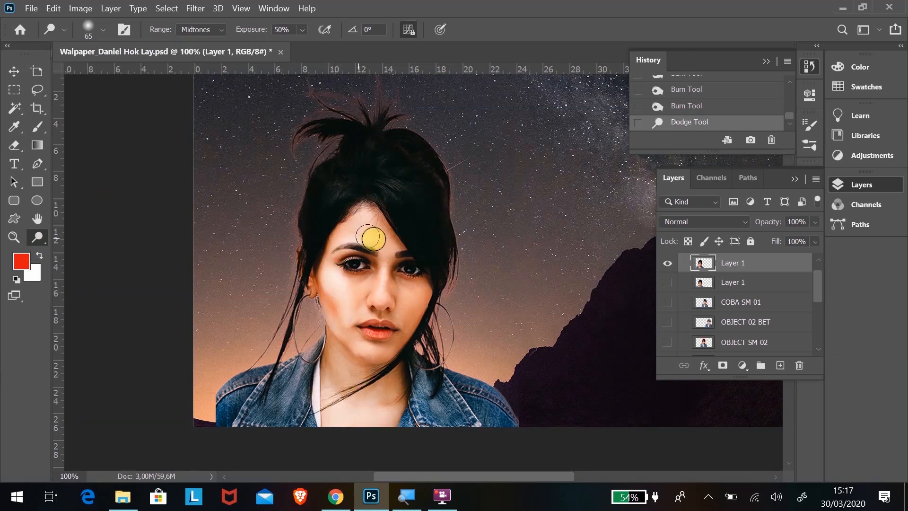
click(371, 219)
click(367, 276)
drag(364, 273, 352, 255)
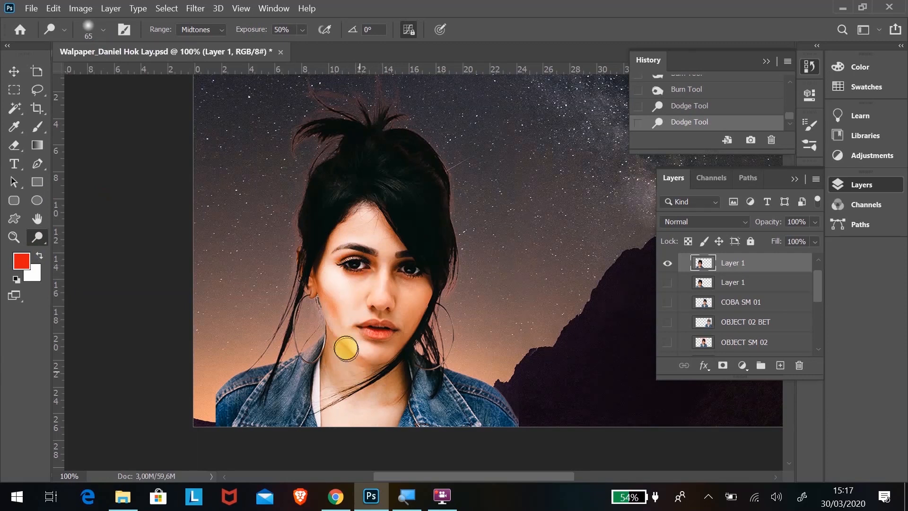
drag(329, 285, 333, 268)
drag(362, 404, 338, 400)
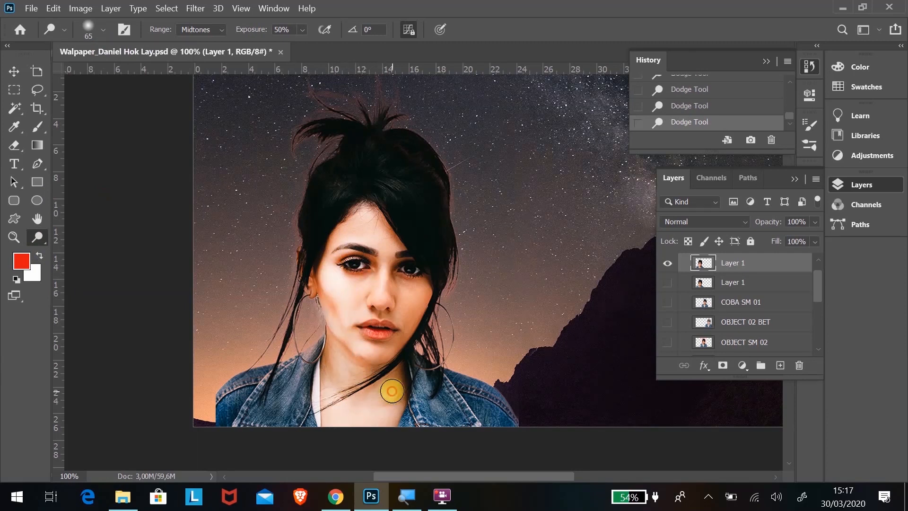
click(401, 282)
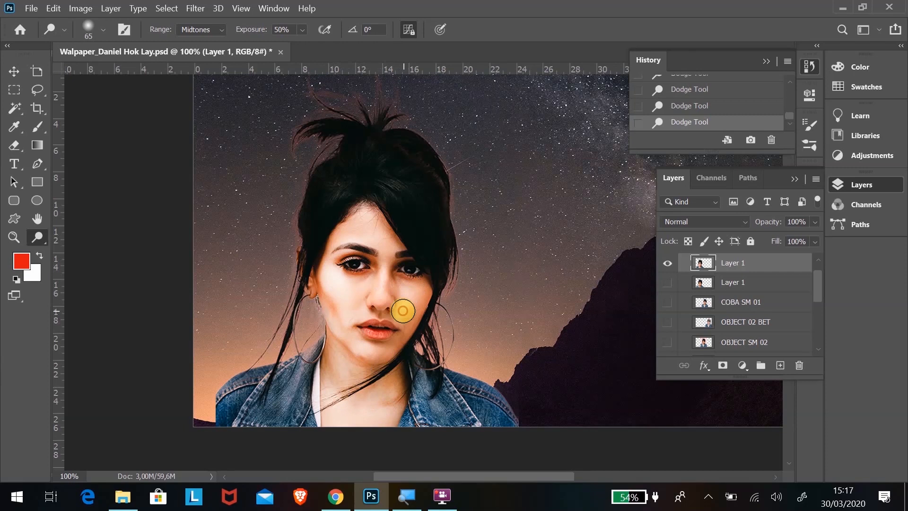
scroll(373, 286, down, 2)
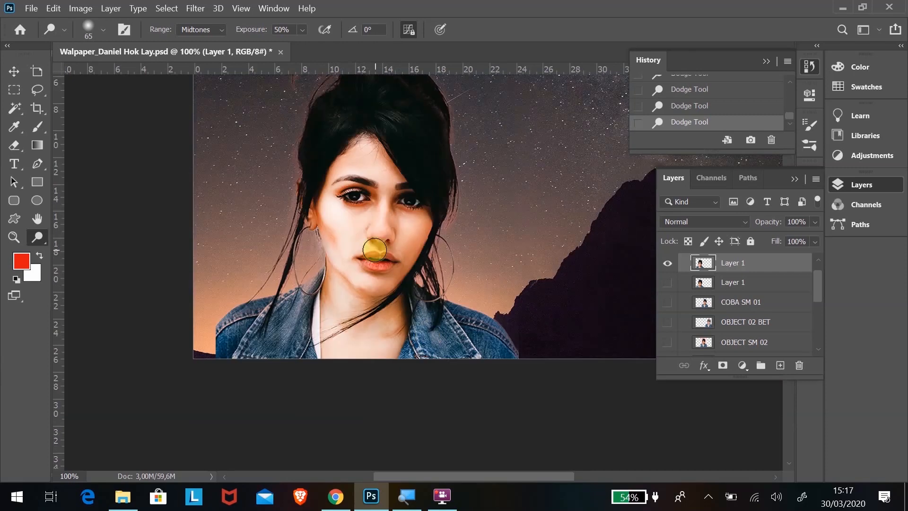
key(ctrl+minus)
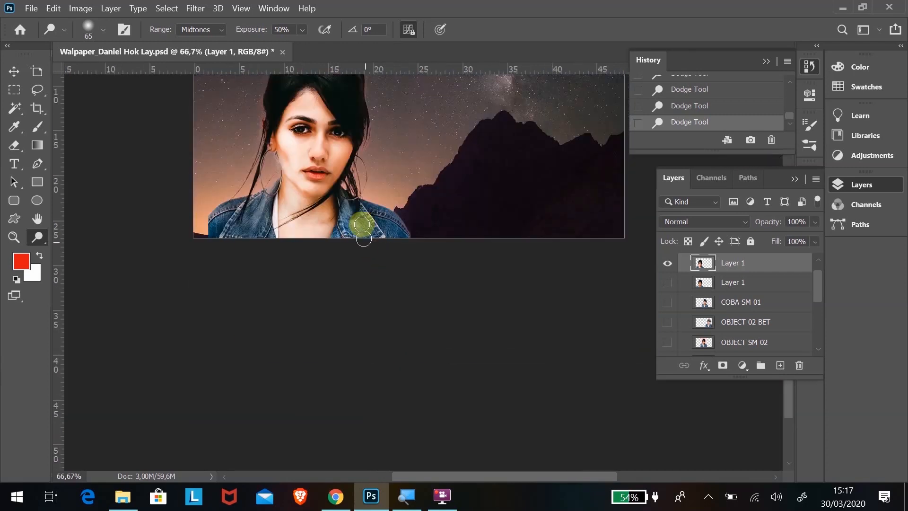
scroll(357, 239, up, 2)
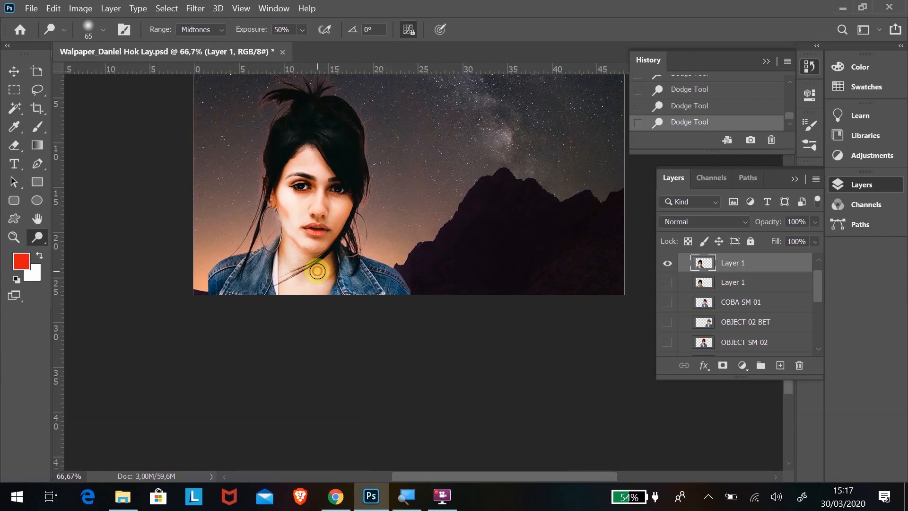